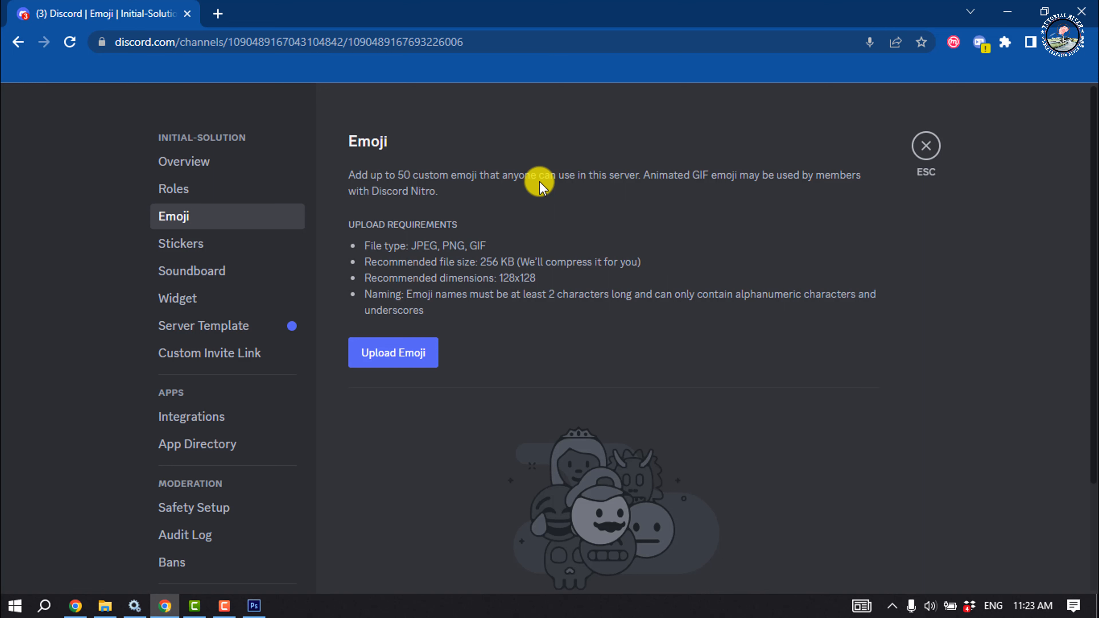
Close the server settings and switch from the browser to Photoshop
key(Escape)
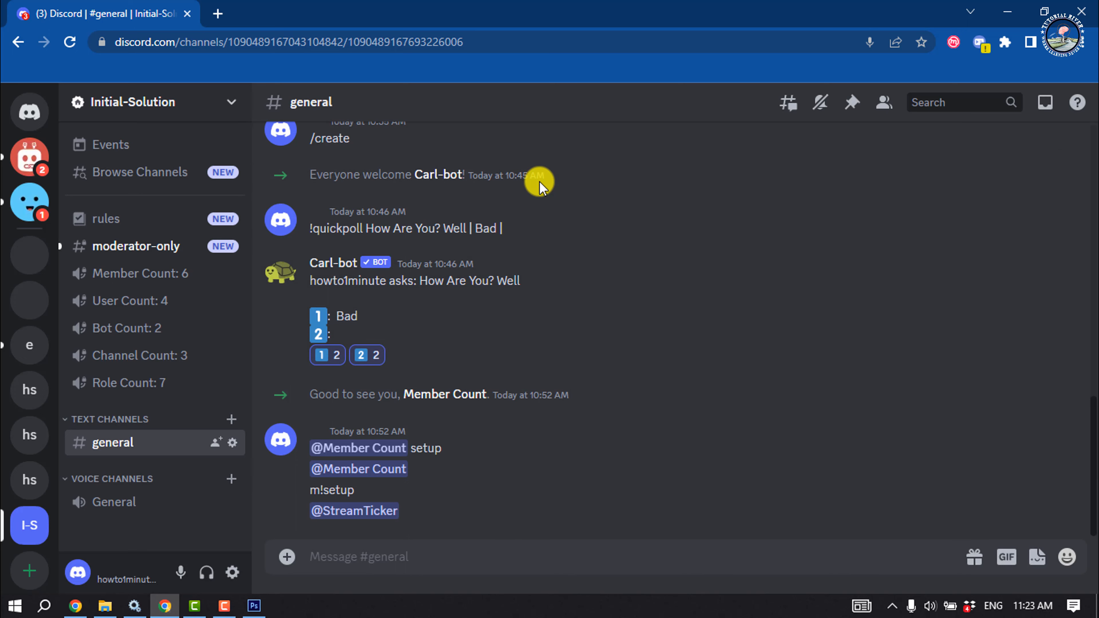
click(1007, 10)
click(1006, 9)
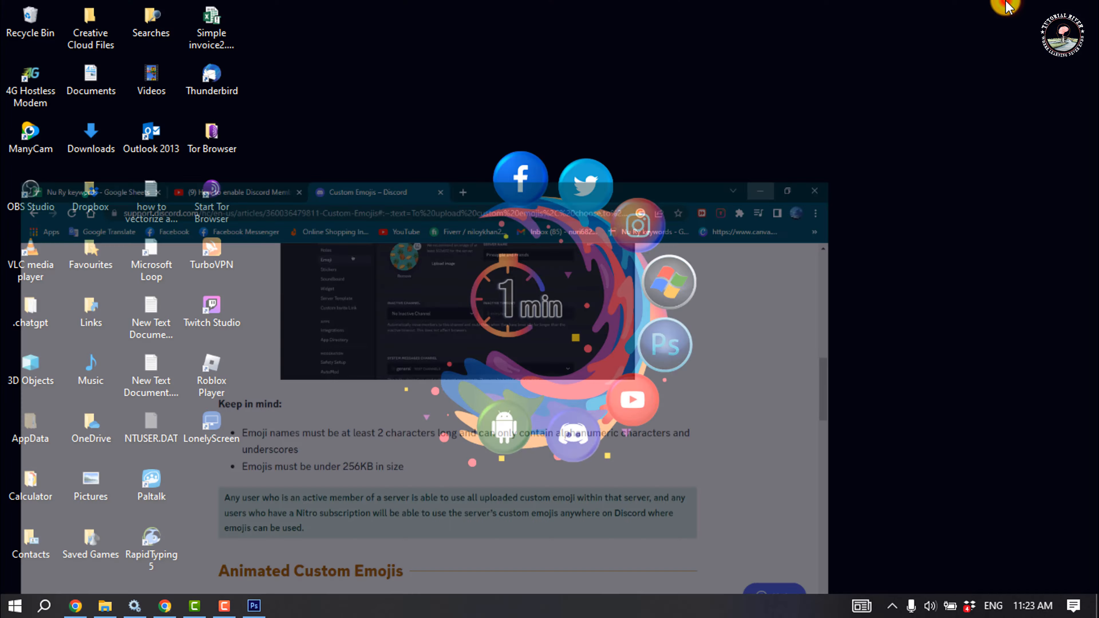
click(254, 606)
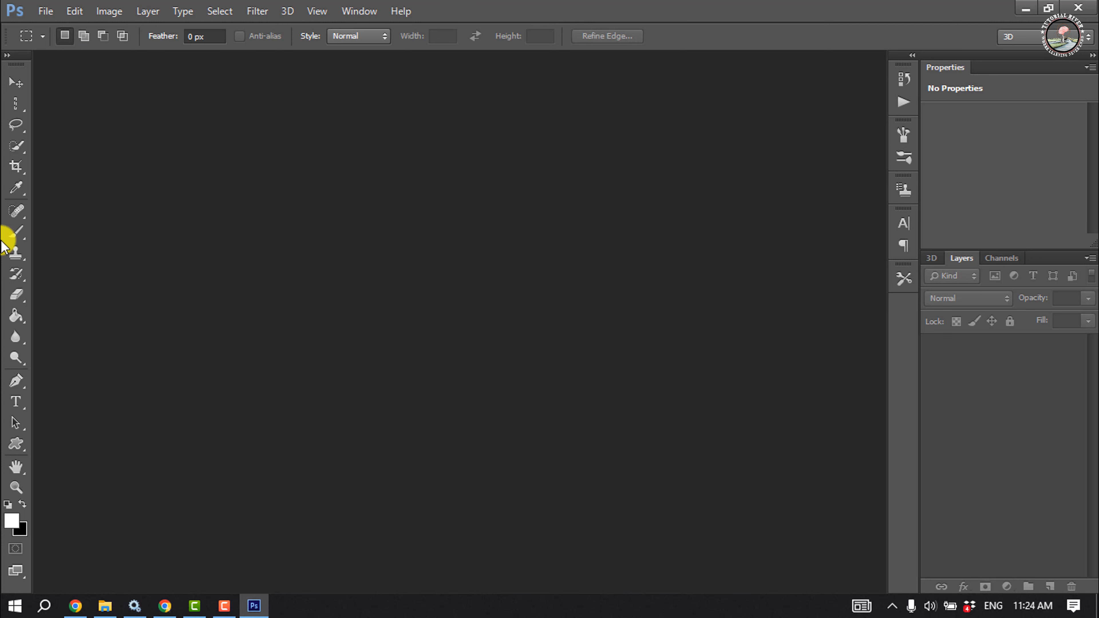
Start a new document named Funny
click(16, 82)
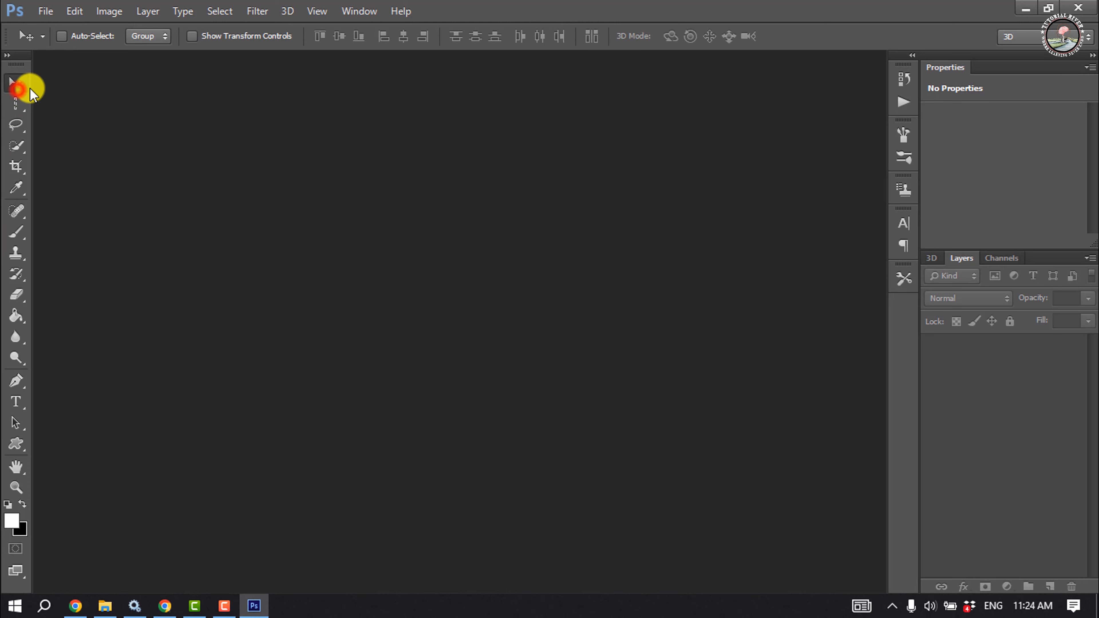
click(44, 11)
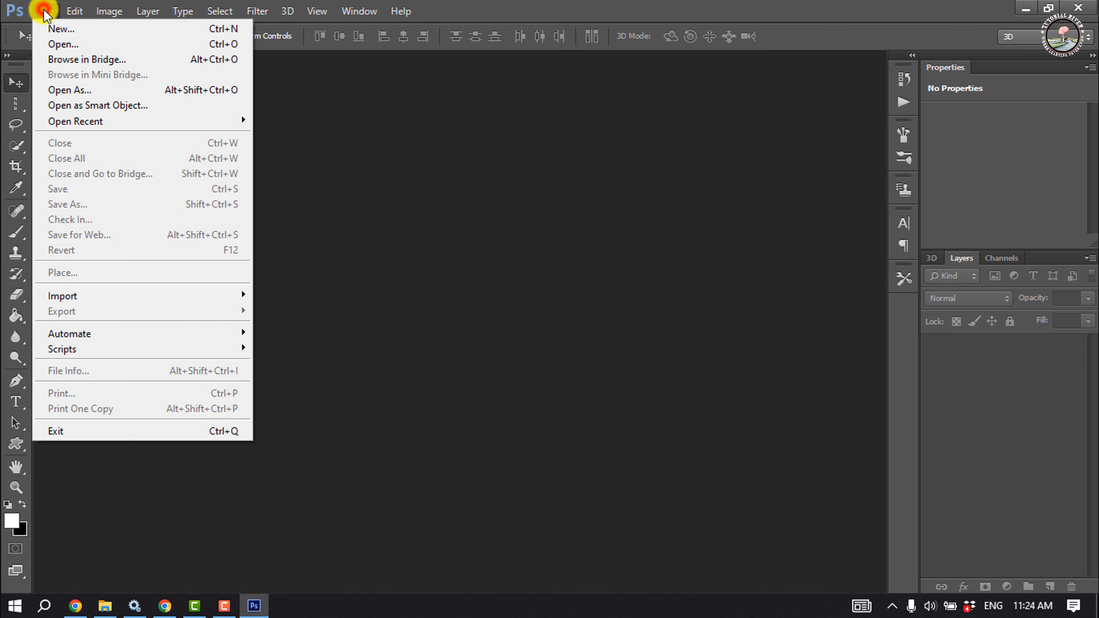
click(75, 31)
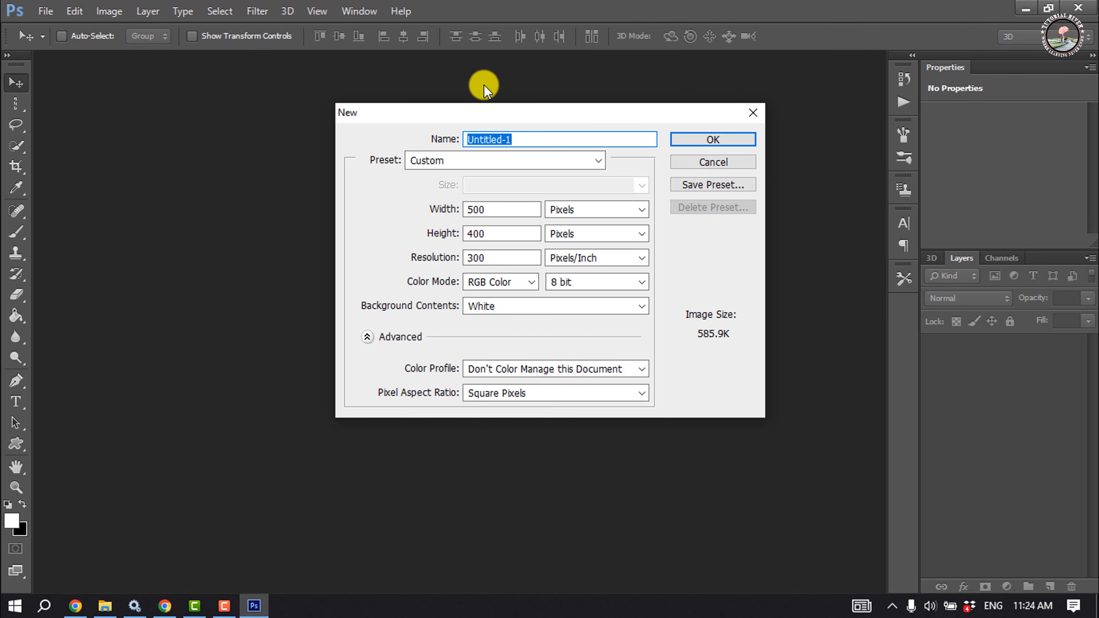
text(Funny)
click(573, 212)
click(579, 224)
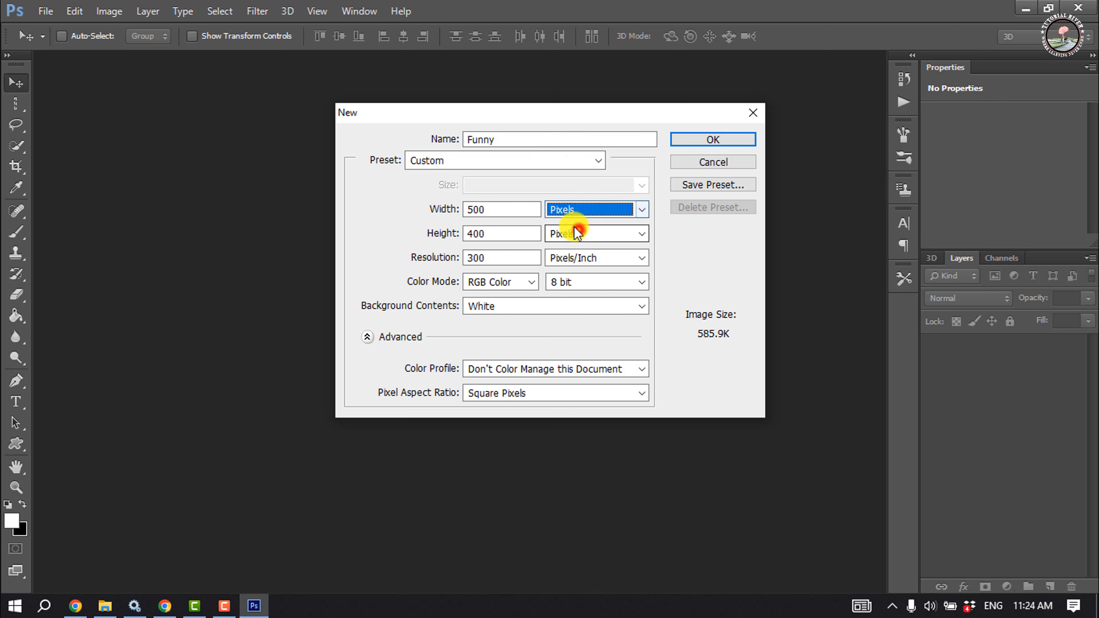
Switch to Discord and check the emoji upload requirements in the server settings, then return to Photoshop
click(175, 604)
click(149, 109)
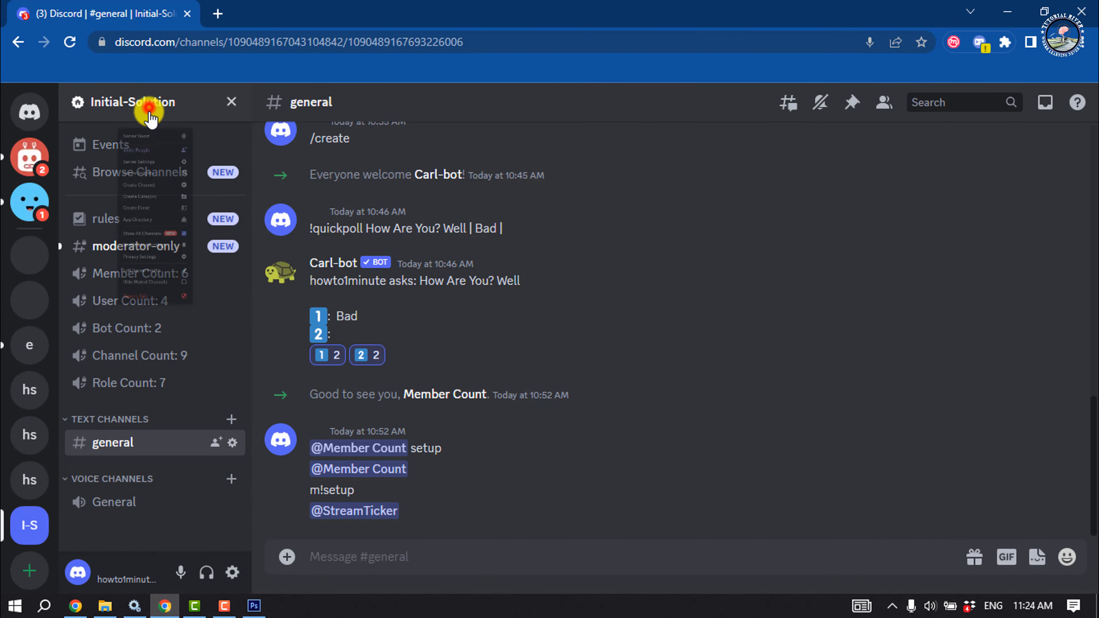
click(140, 209)
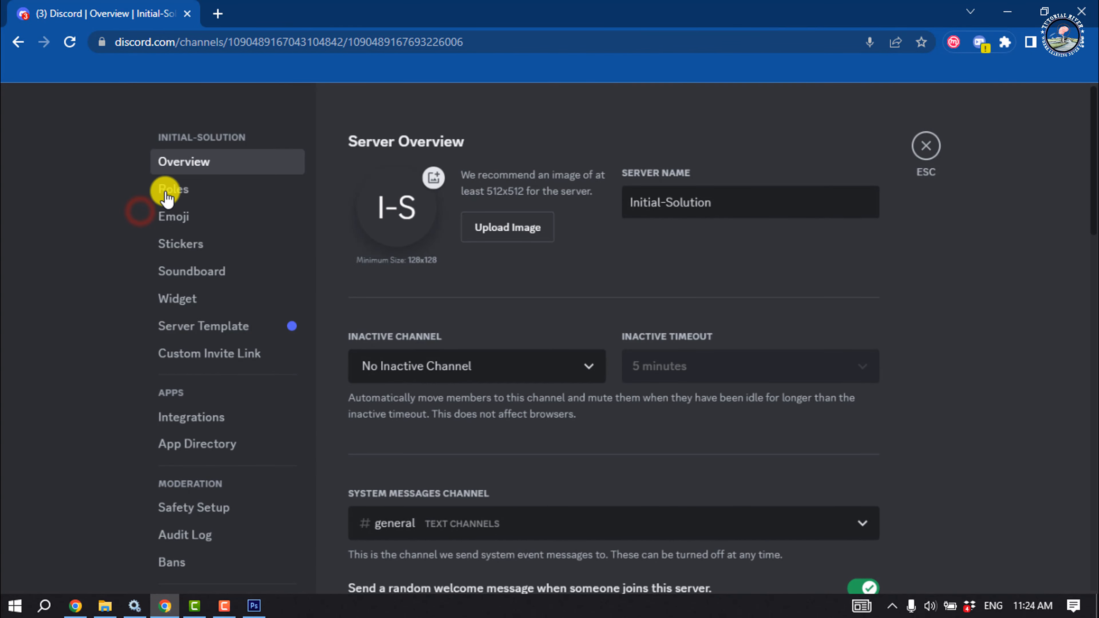
click(175, 215)
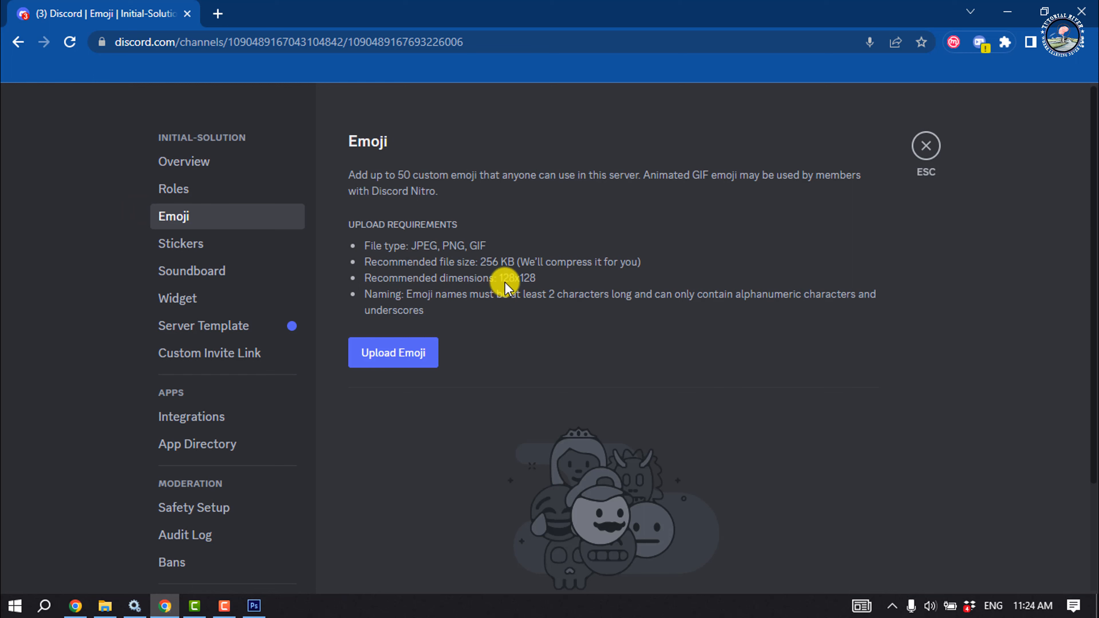
click(1008, 12)
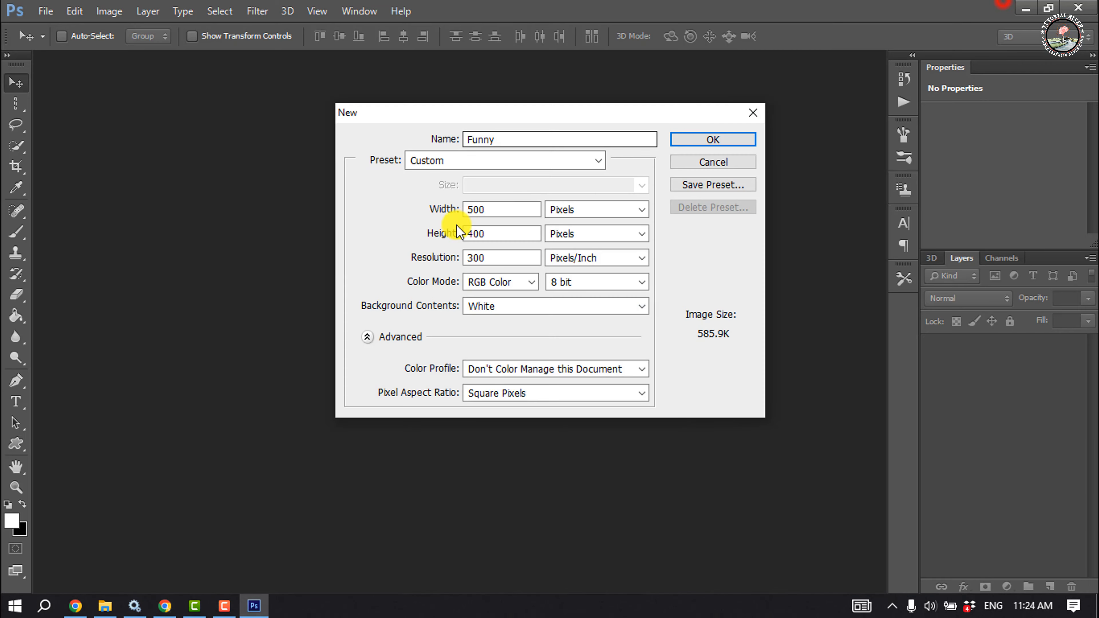
Set the new document's width and height to 128 pixels and create it
double_click(506, 208)
text(128)
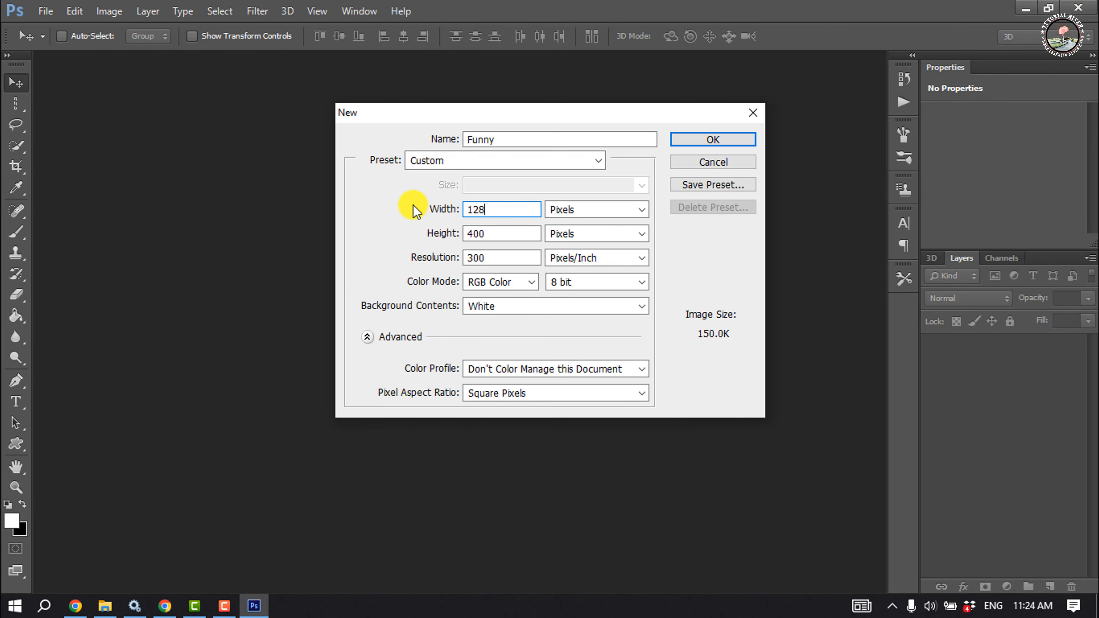
double_click(519, 236)
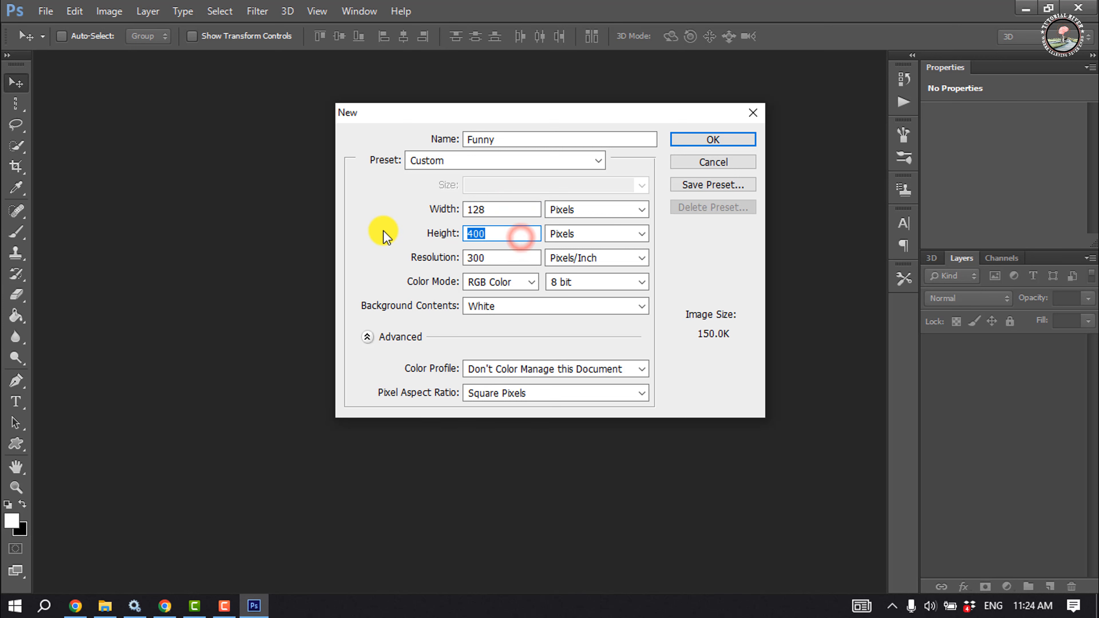
text(128)
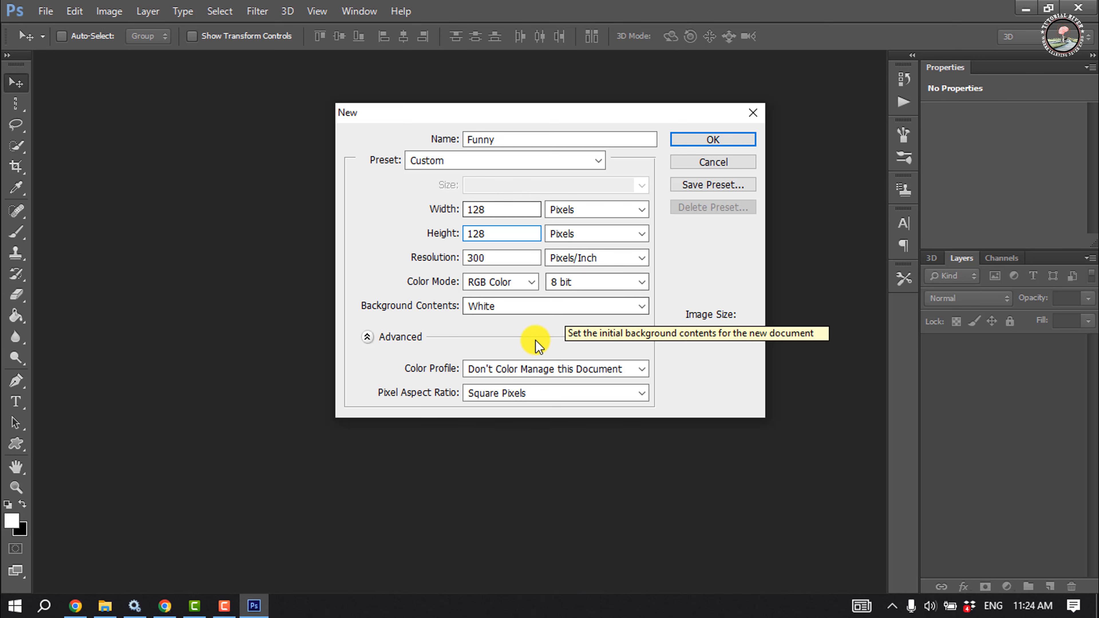
click(703, 140)
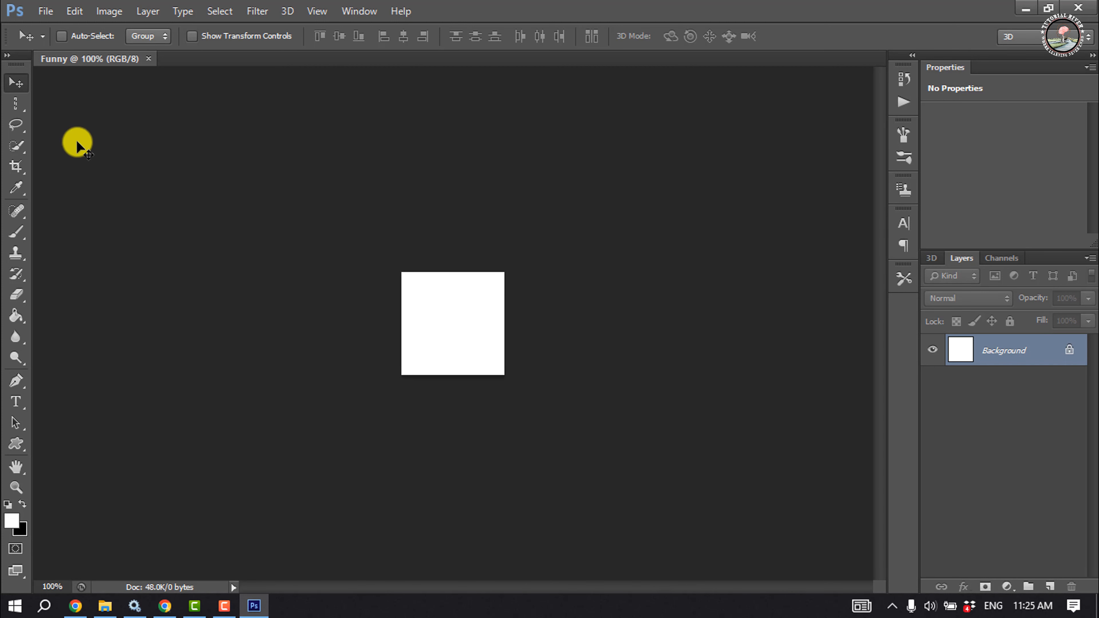
Draw a circular selection covering most of the canvas with the Elliptical Marquee Tool
click(13, 104)
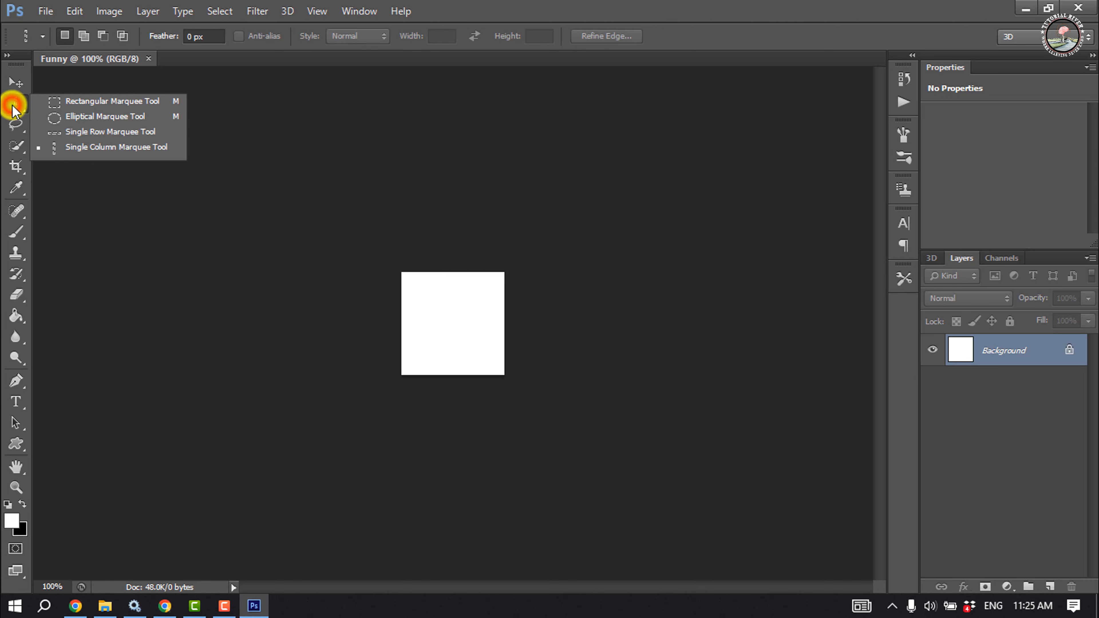
click(88, 115)
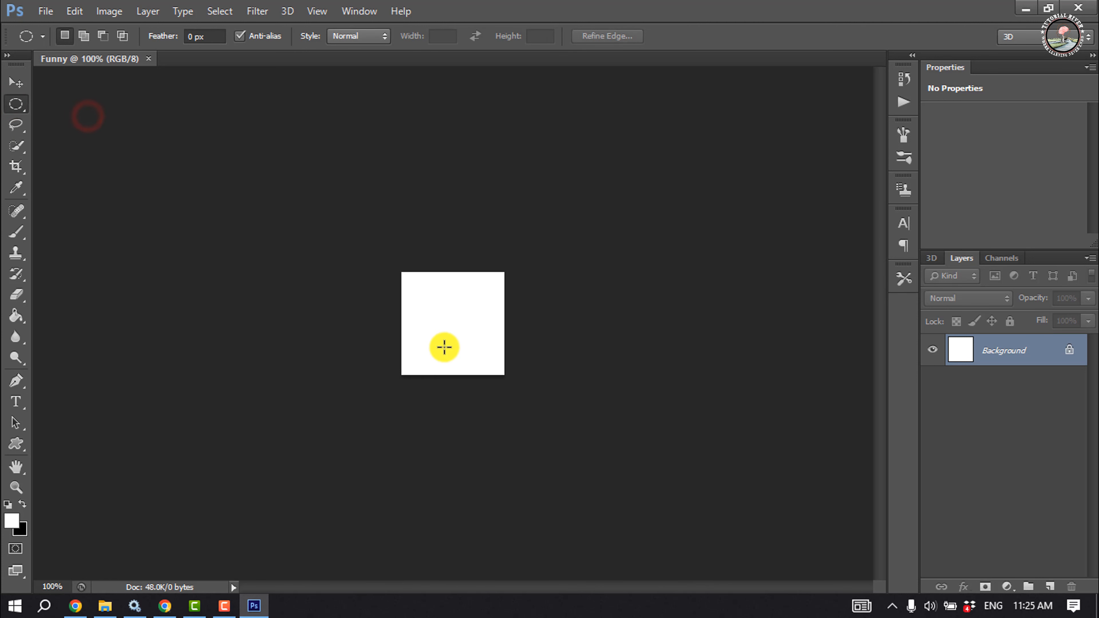
drag(417, 285, 495, 367)
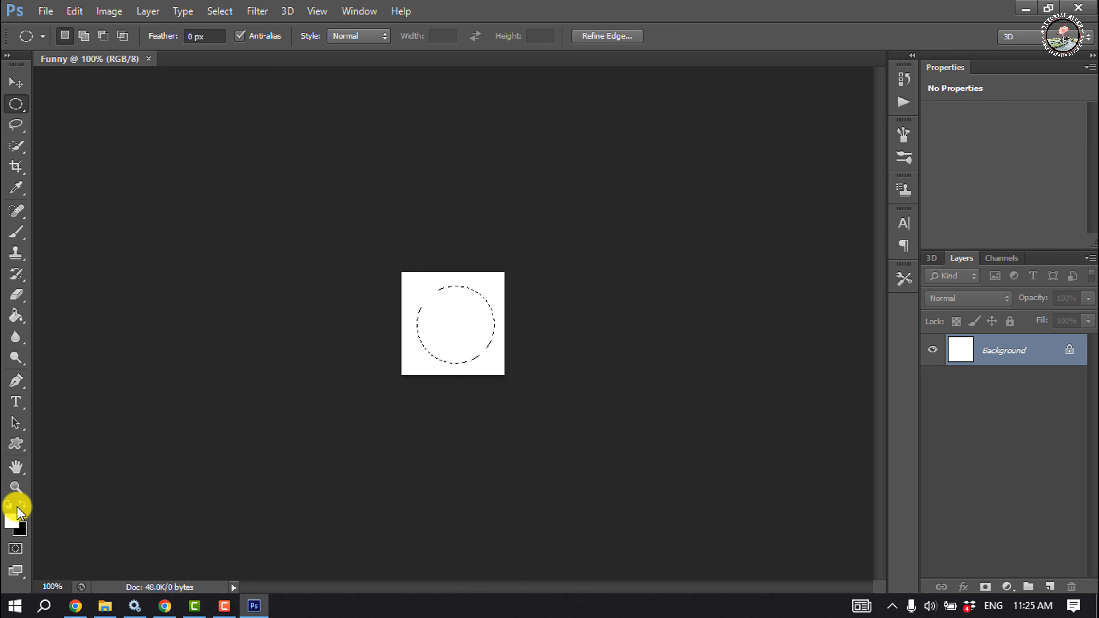
Set the foreground color to a bright yellow
click(13, 522)
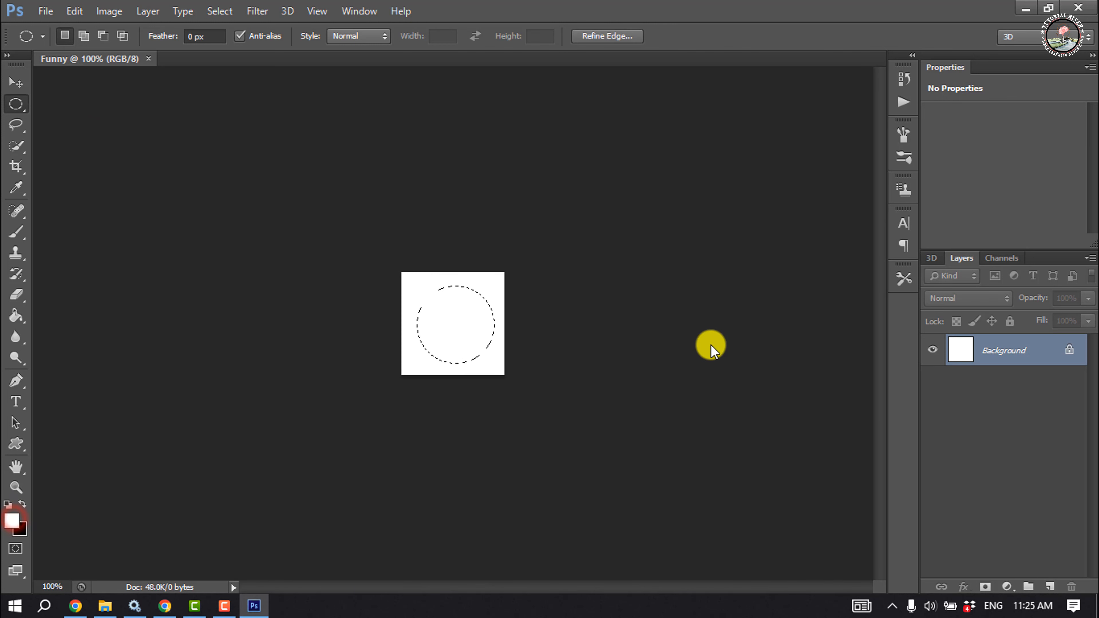
drag(824, 270, 863, 221)
click(992, 219)
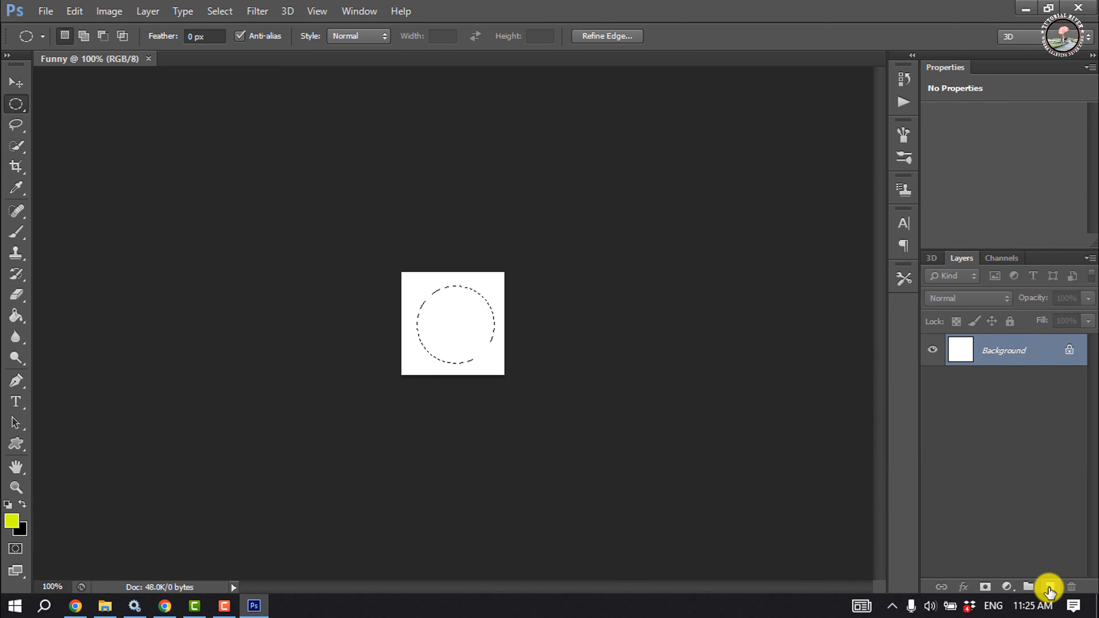
On a new layer, paint the circular selection yellow with the Brush and deselect it
click(1050, 587)
key(w)
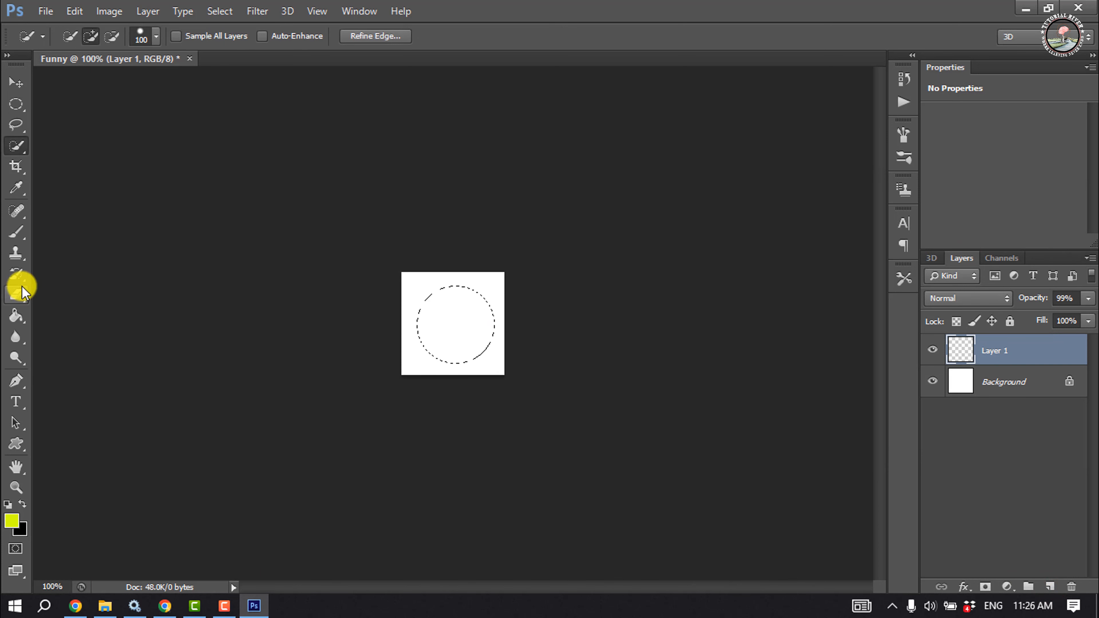
click(15, 235)
mouse_move(459, 326)
mouse_down()
mouse_move(492, 279)
mouse_move(509, 285)
mouse_move(488, 328)
mouse_up()
key(ctrl+d)
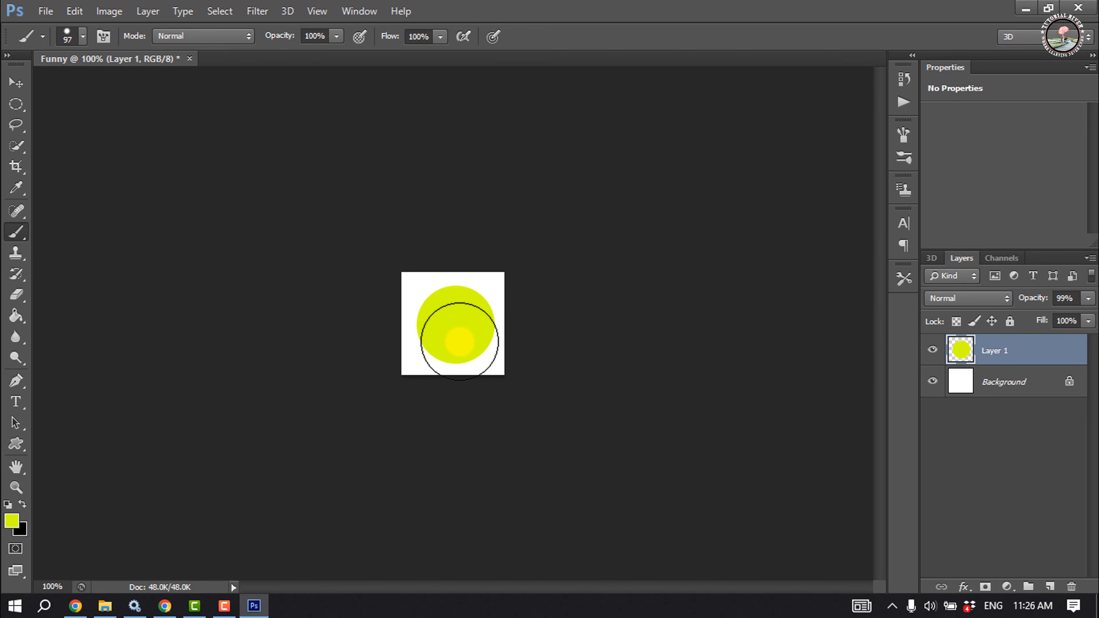
On another new layer, select a small circle near the upper right and paint it black as an eye
click(16, 104)
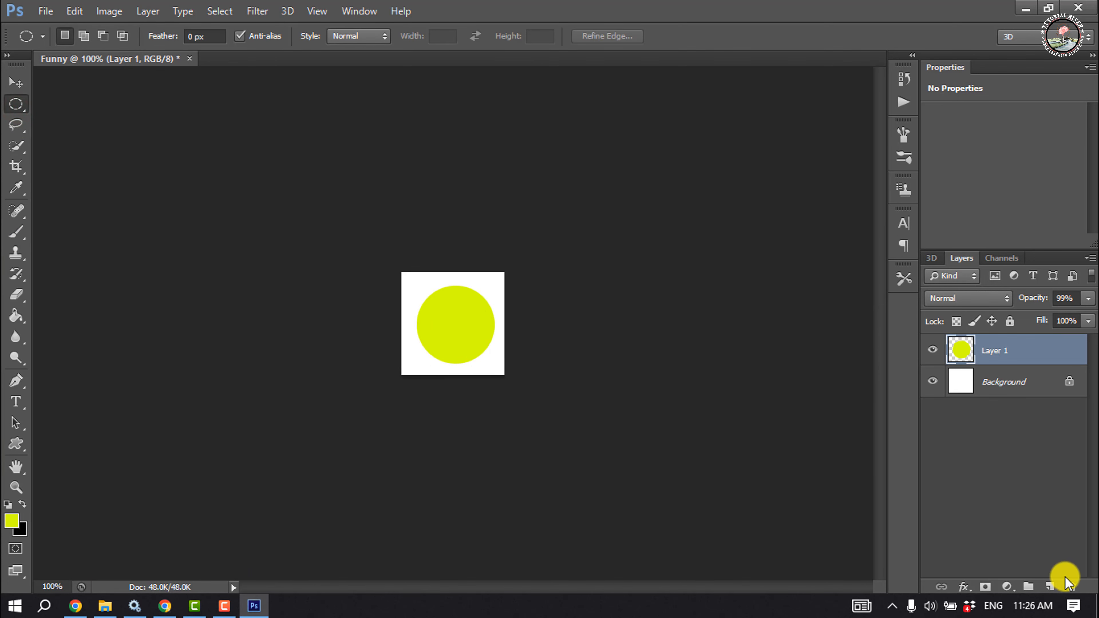
click(1048, 588)
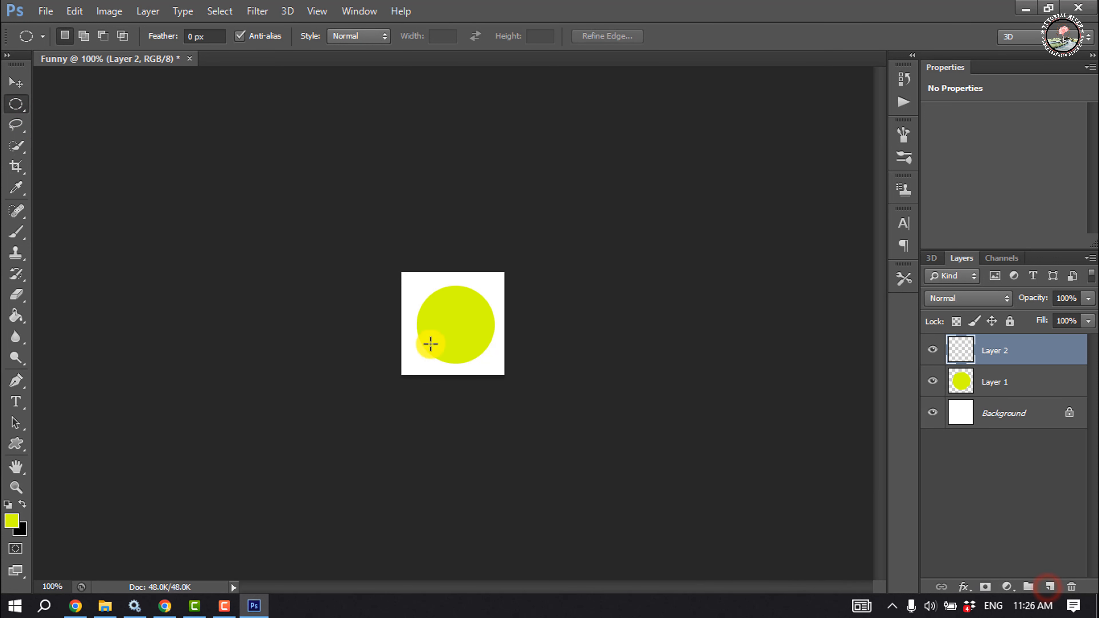
drag(475, 309, 484, 322)
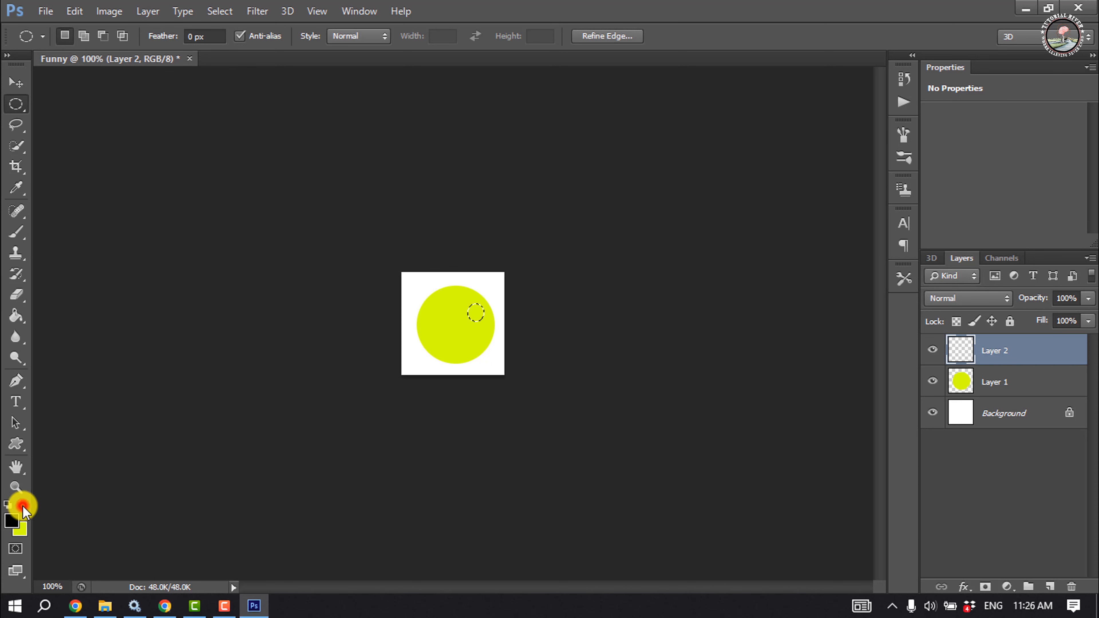
click(16, 232)
click(476, 308)
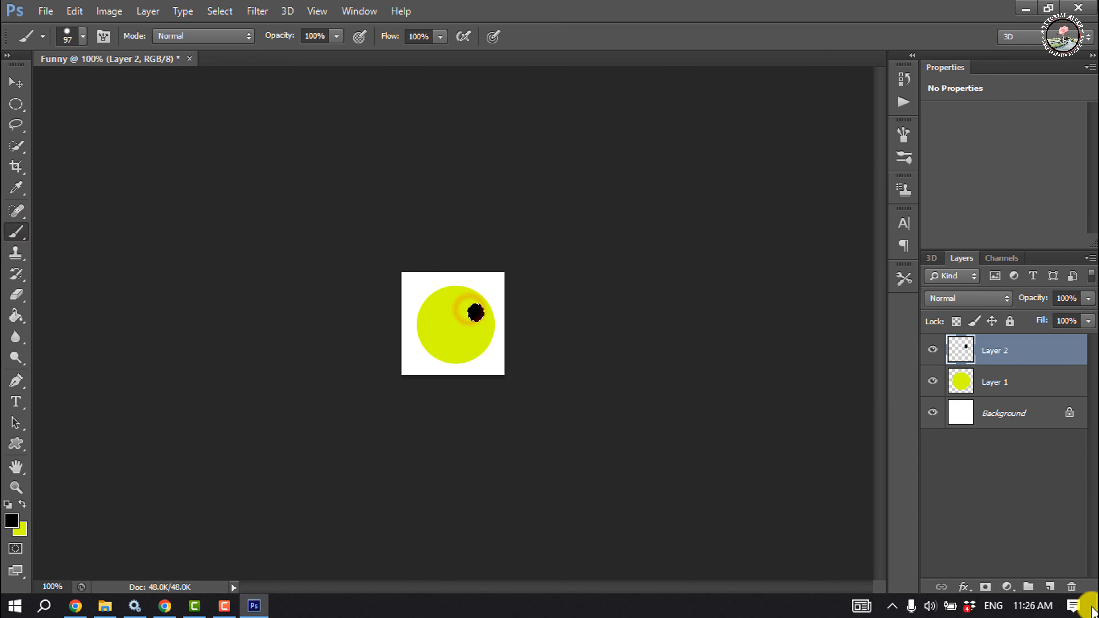
Select a second small oval to the left and paint it black as the other eye, then deselect
click(16, 105)
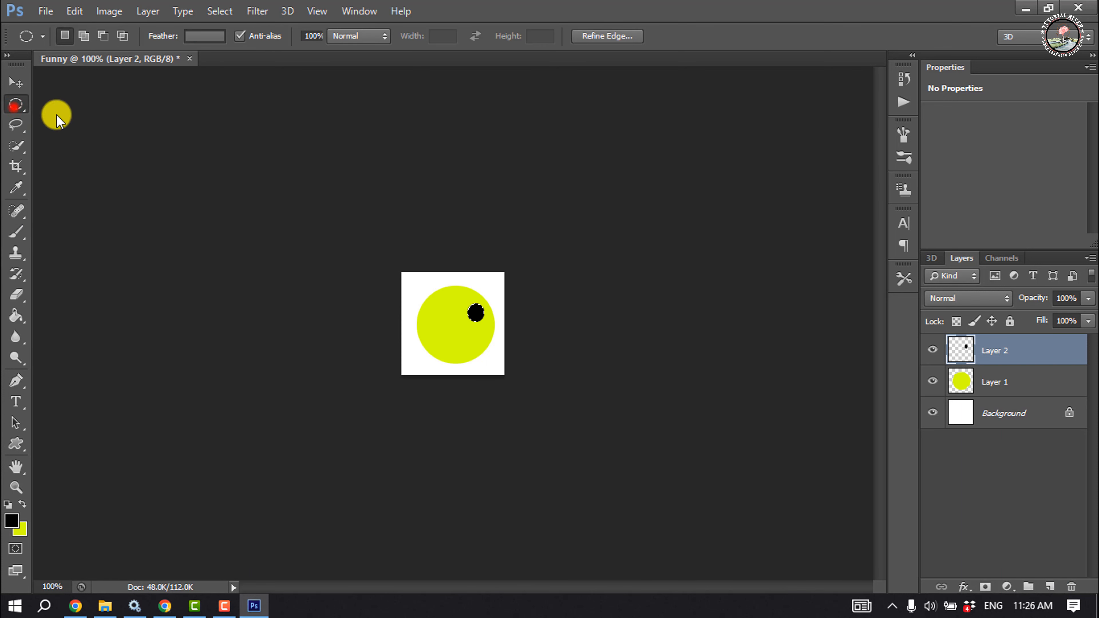
mouse_move(435, 309)
mouse_down()
mouse_move(455, 337)
mouse_move(447, 299)
mouse_up()
click(16, 232)
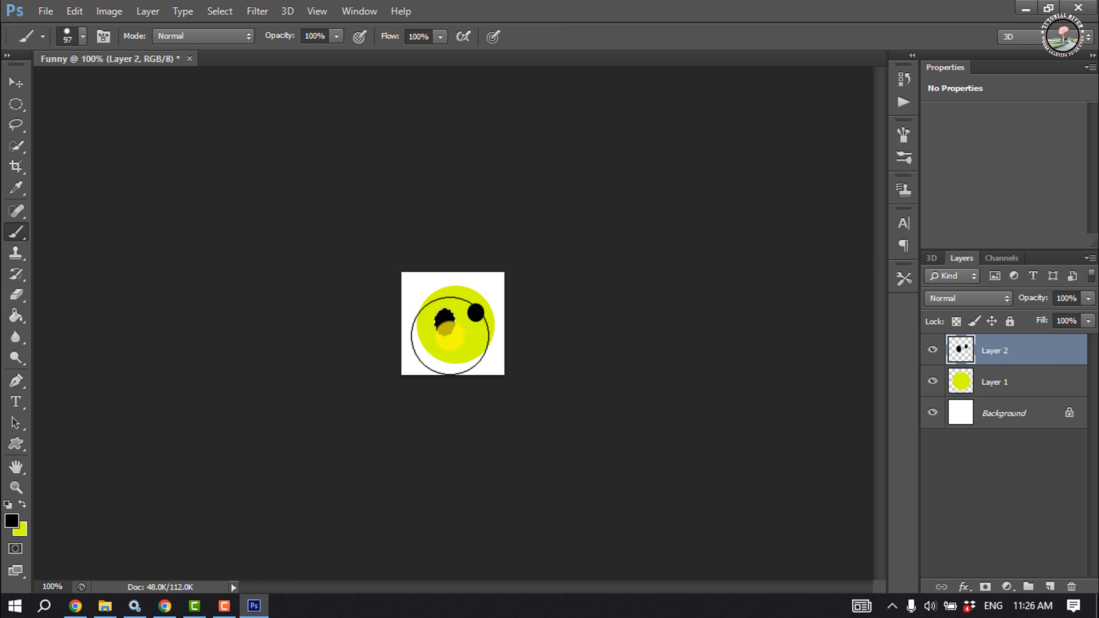
key(ctrl+d)
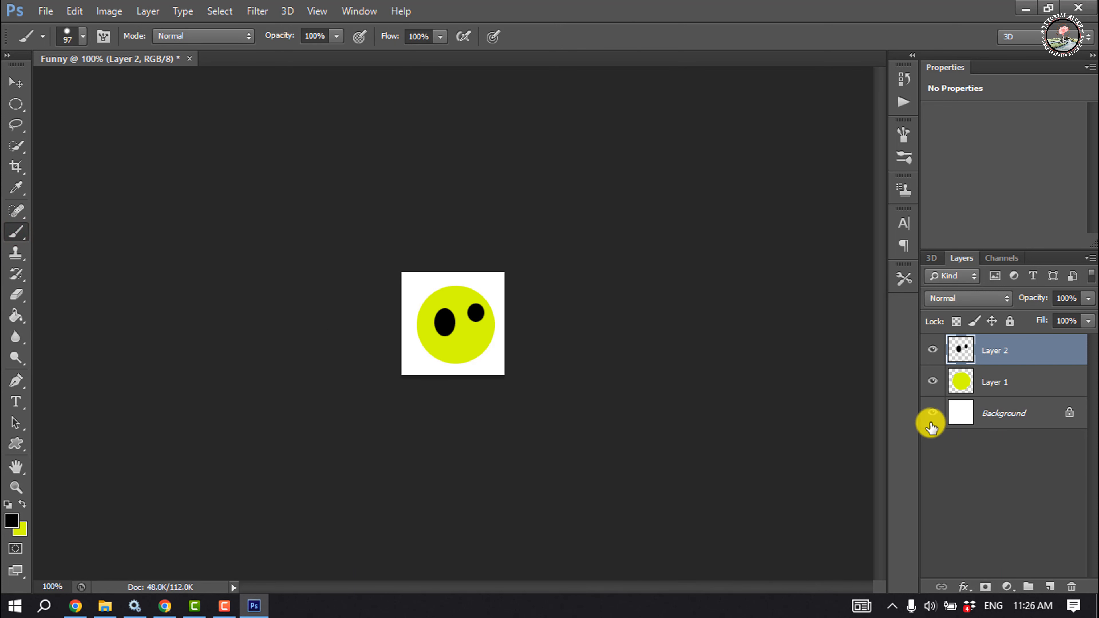
Delete the white Background layer
drag(981, 418, 1074, 590)
click(16, 82)
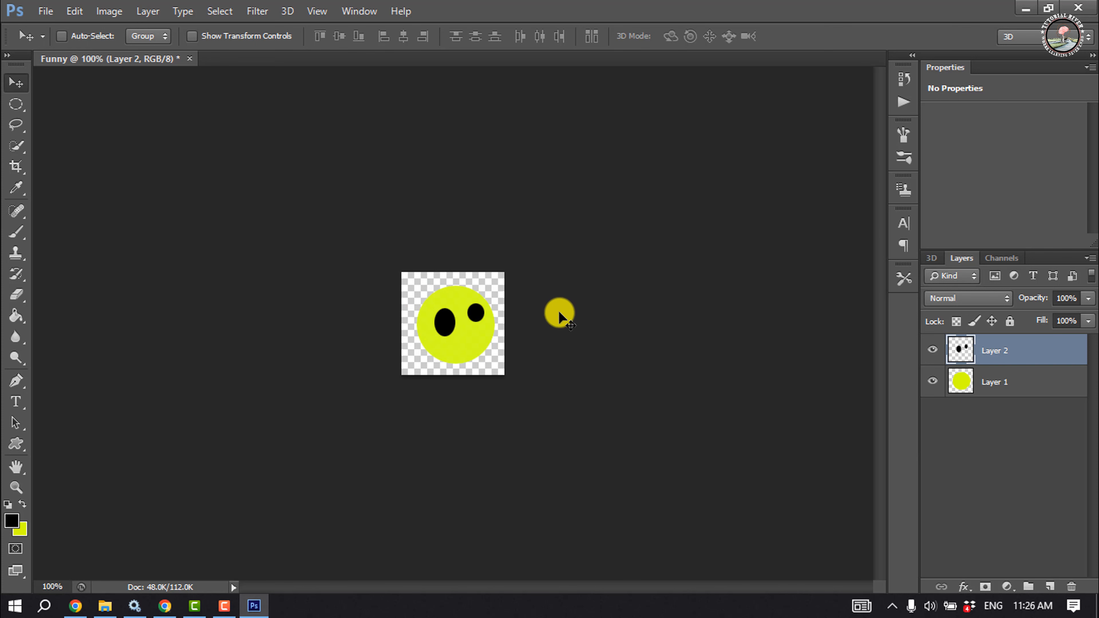
Save the image as Funny.png in PNG format
click(45, 11)
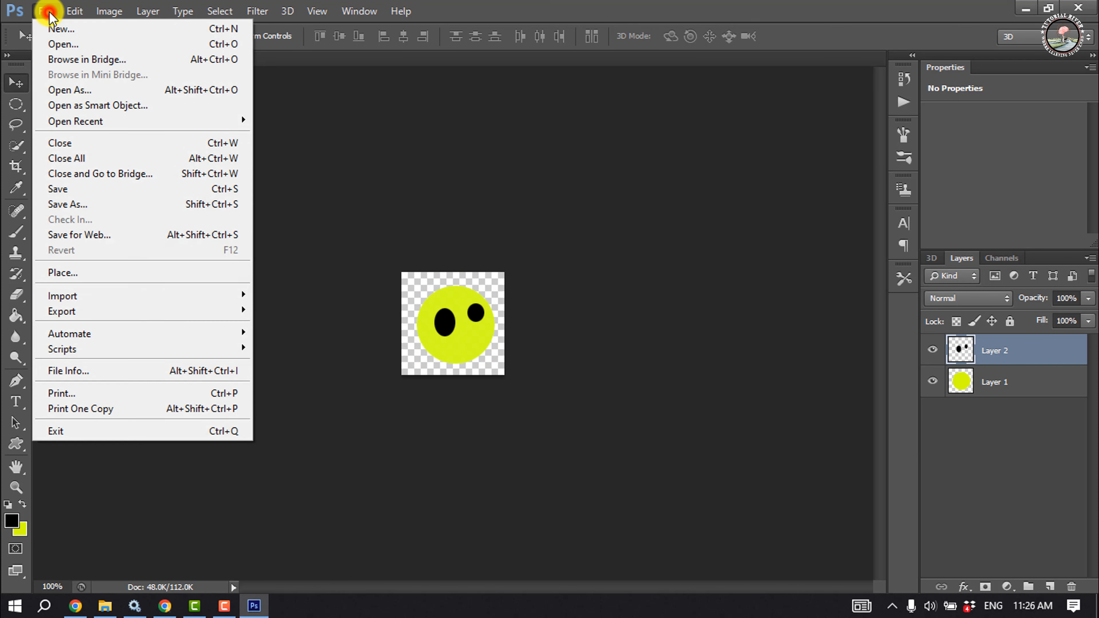
click(98, 209)
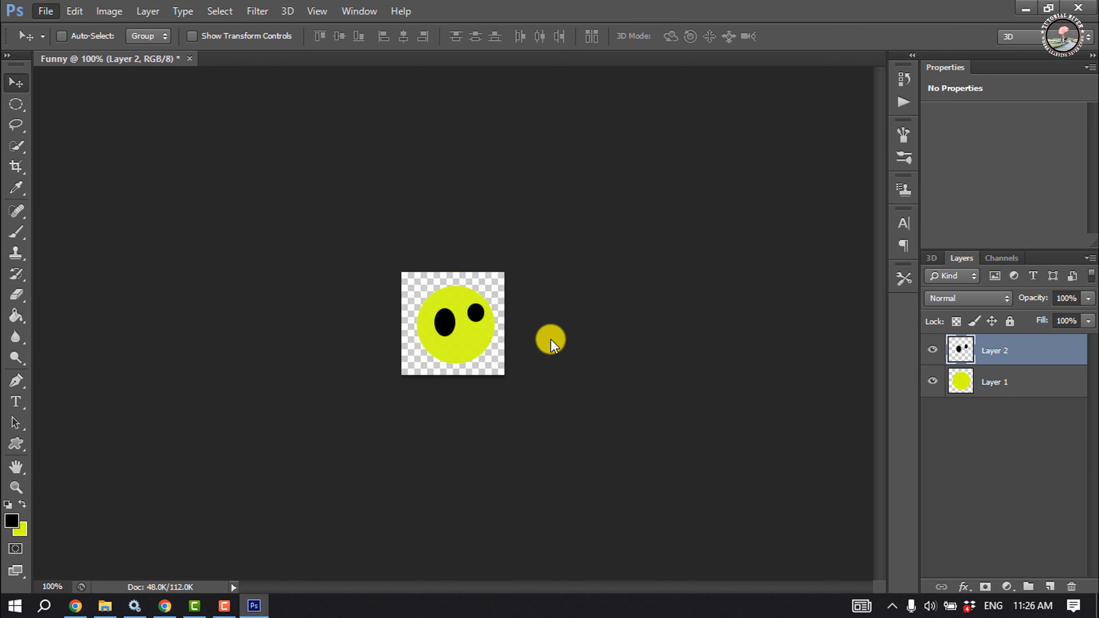
click(522, 387)
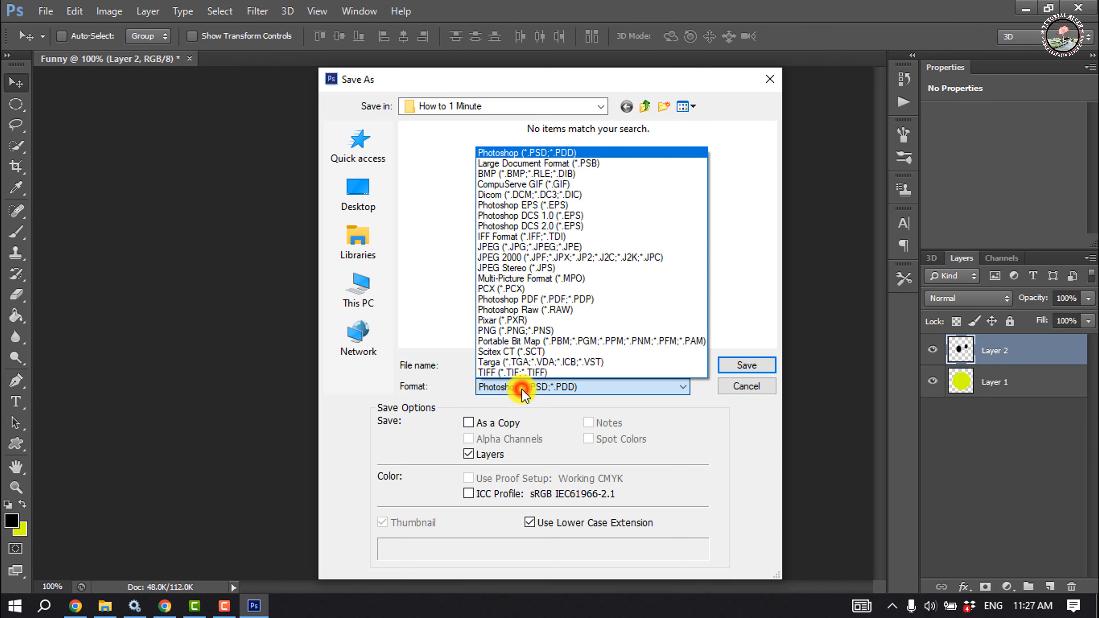
click(520, 330)
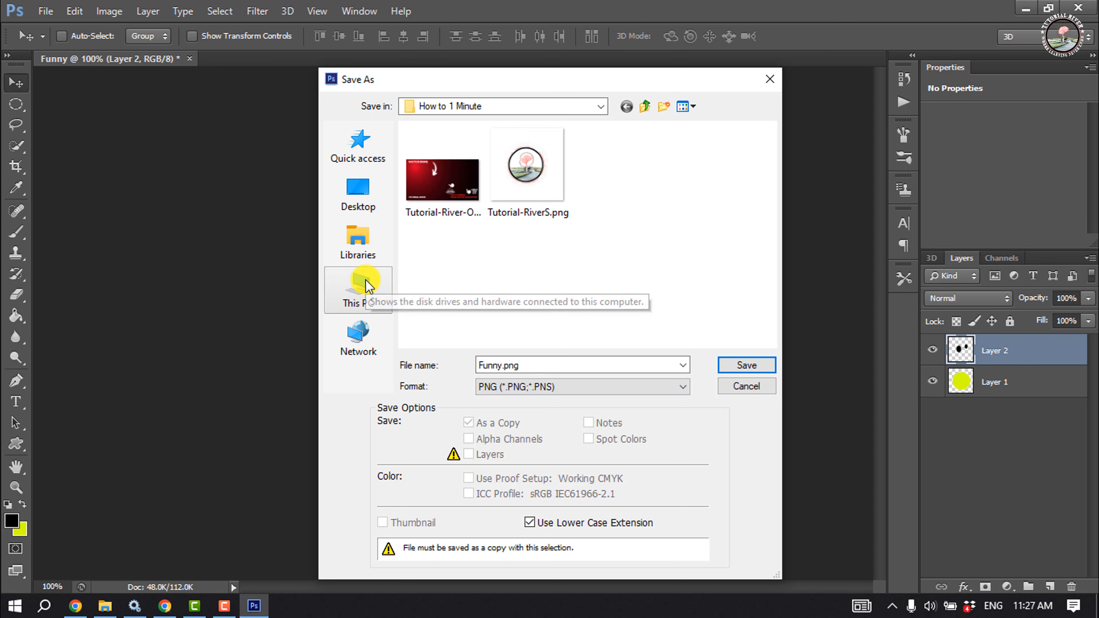
click(730, 368)
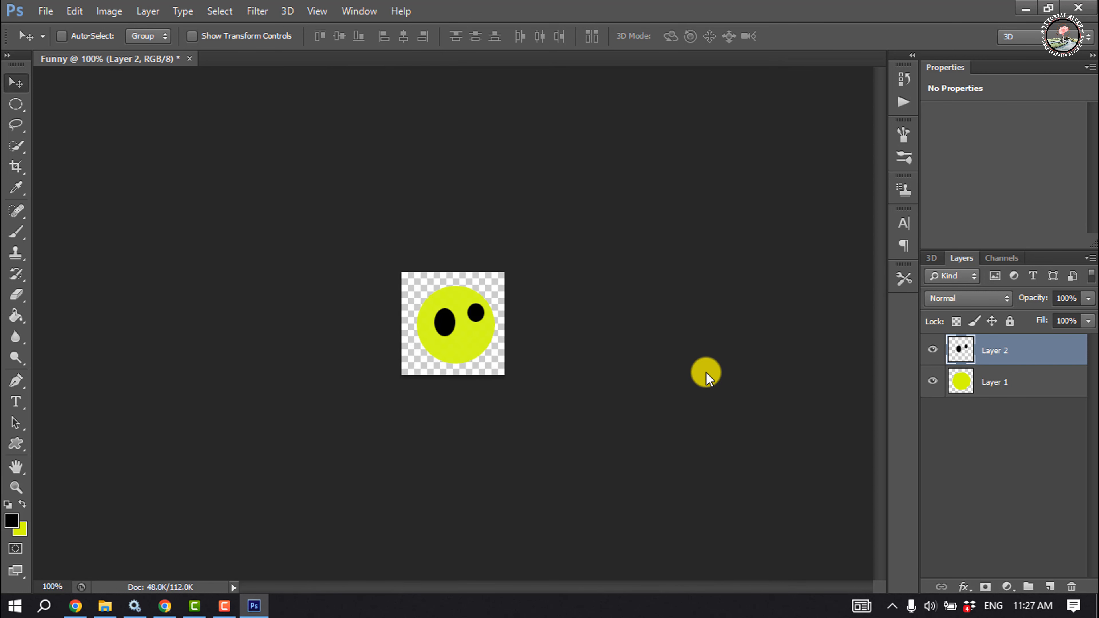
click(606, 188)
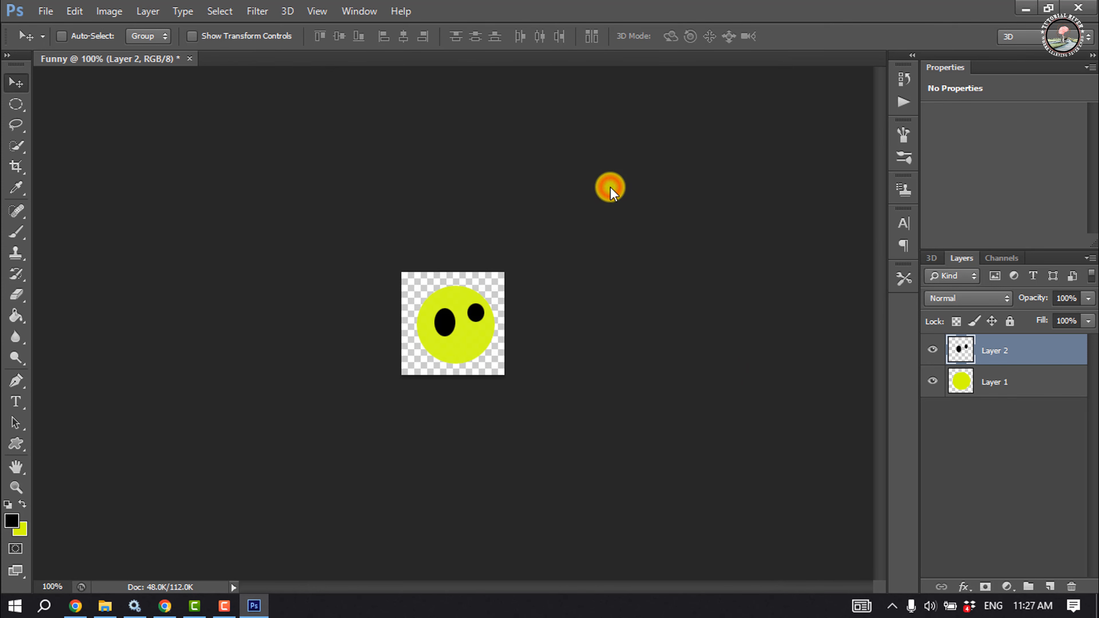
Minimize Photoshop and open the Downloads folder in File Explorer
click(1025, 7)
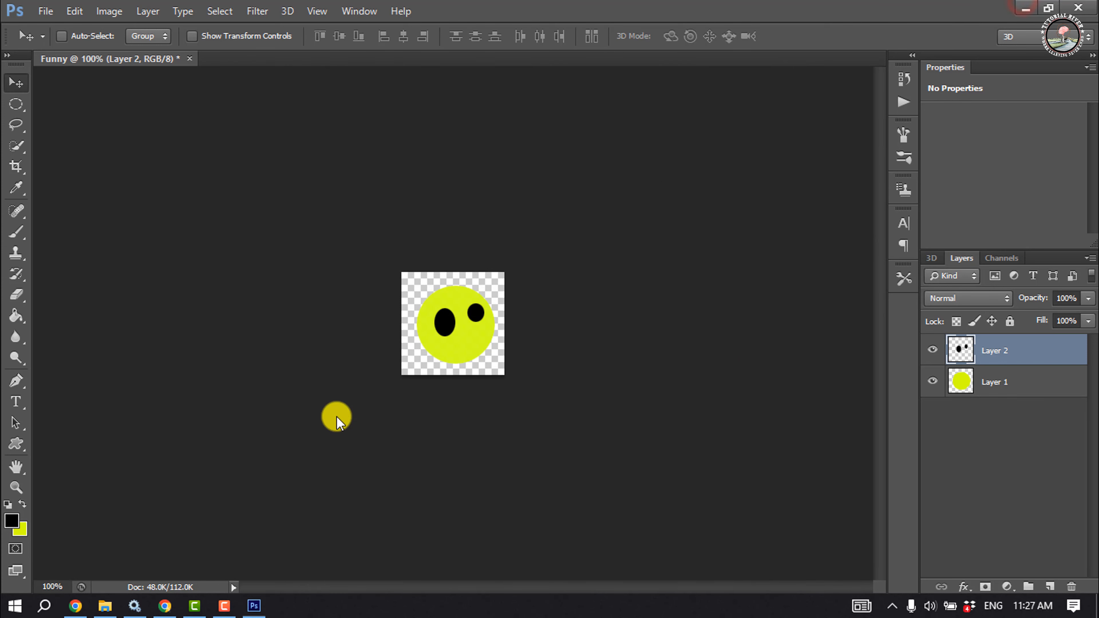
click(105, 606)
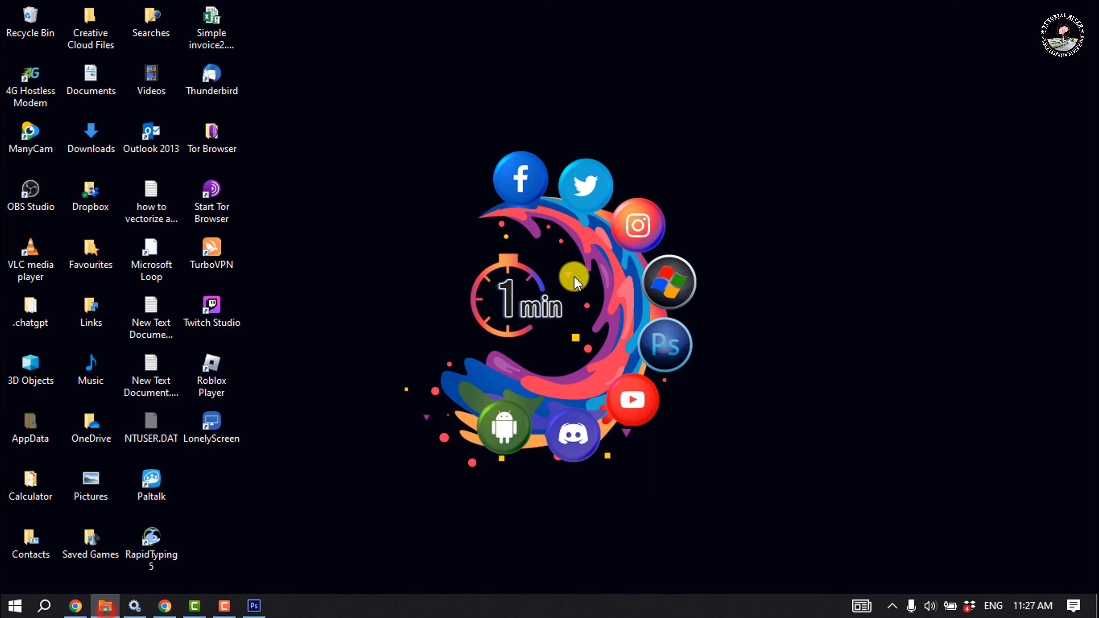
click(428, 261)
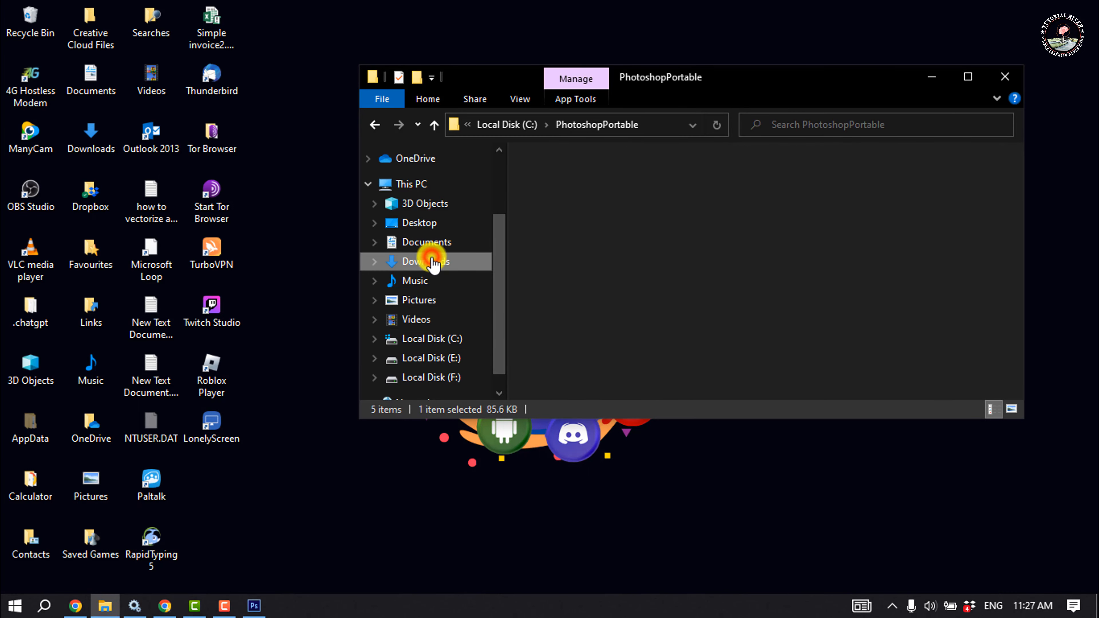
double_click(627, 262)
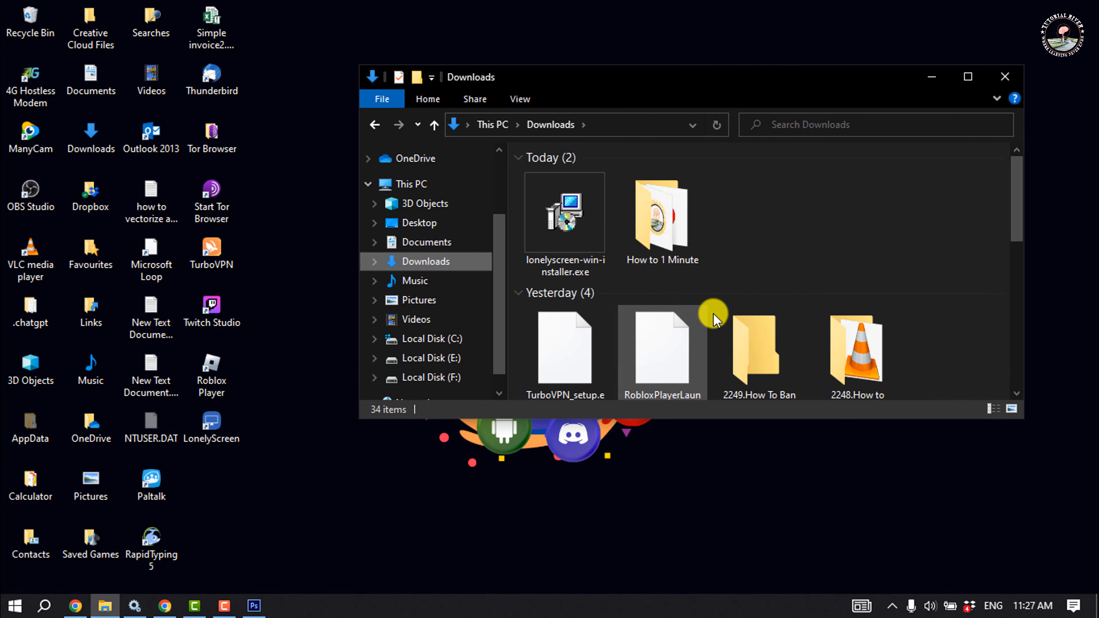
Switch to Discord in Chrome and reopen the server settings at the Emoji section
drag(650, 239, 164, 606)
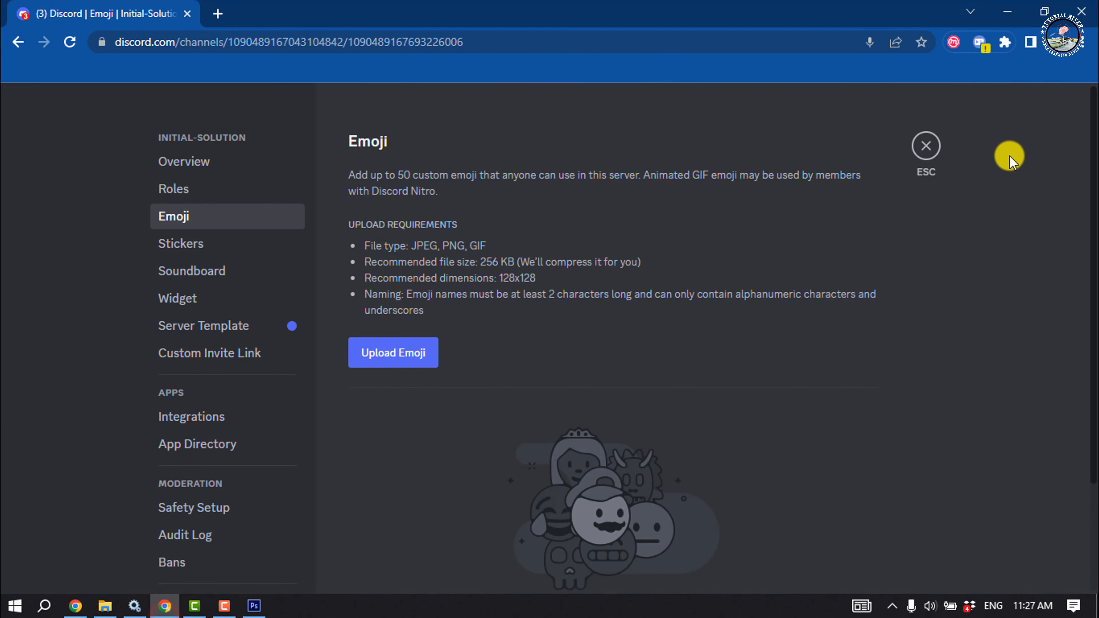
click(923, 146)
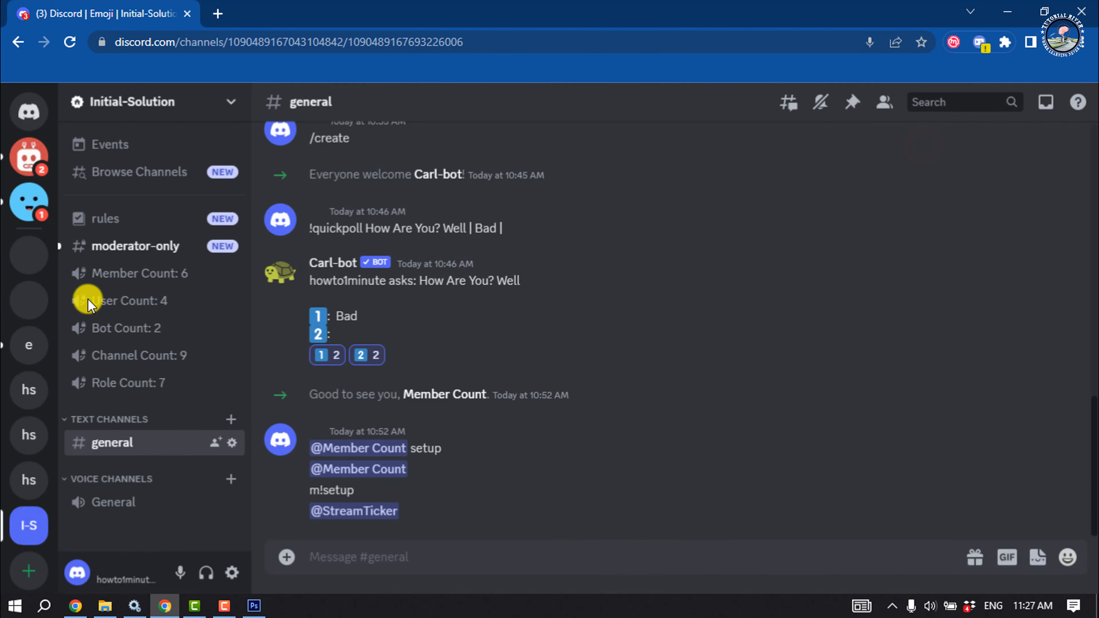
click(160, 104)
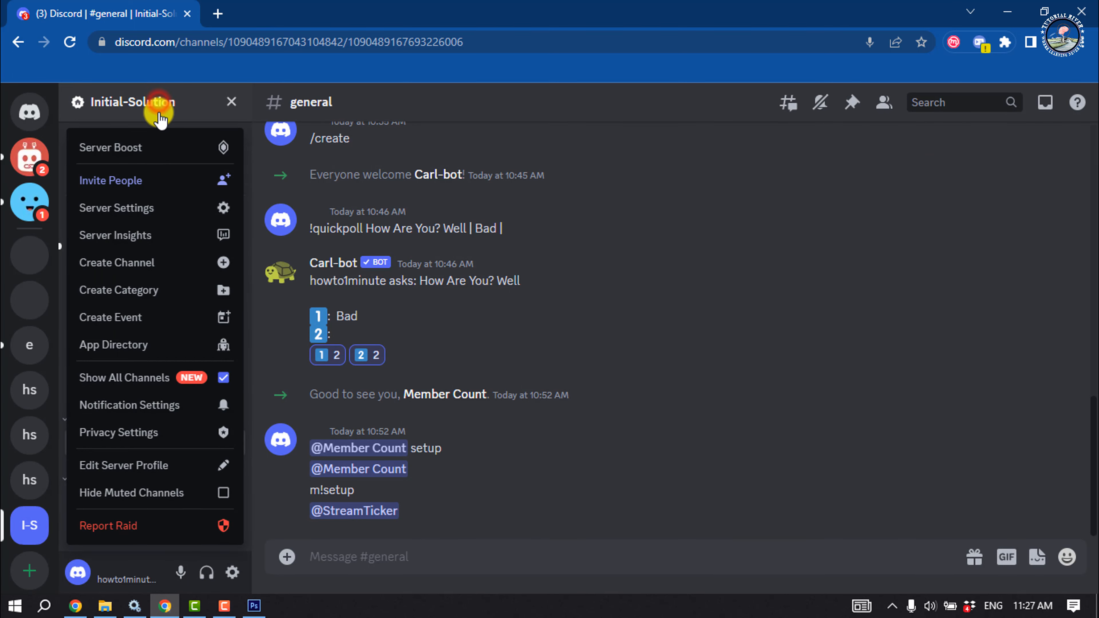
click(137, 211)
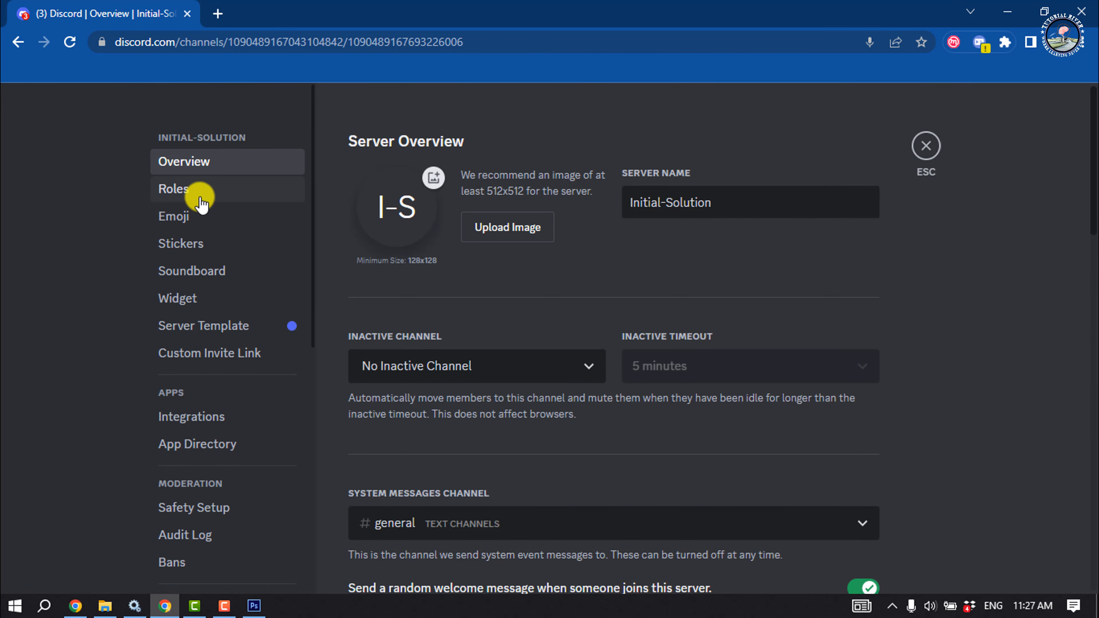
click(192, 219)
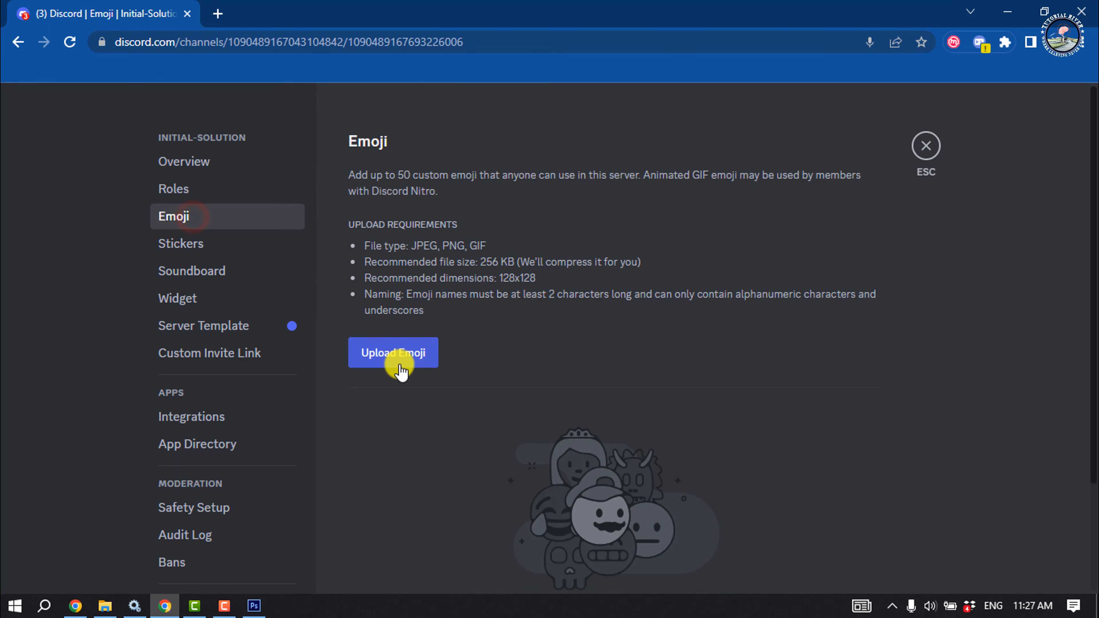
Upload Funny.png from the How to 1 Minute folder as a custom server emoji
click(407, 360)
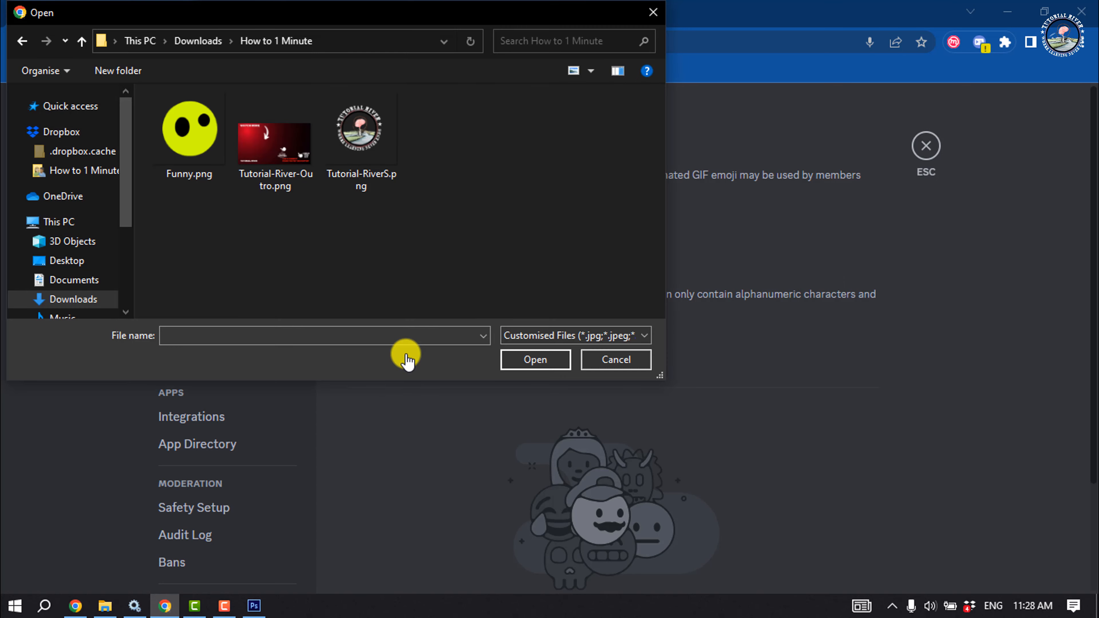
click(230, 147)
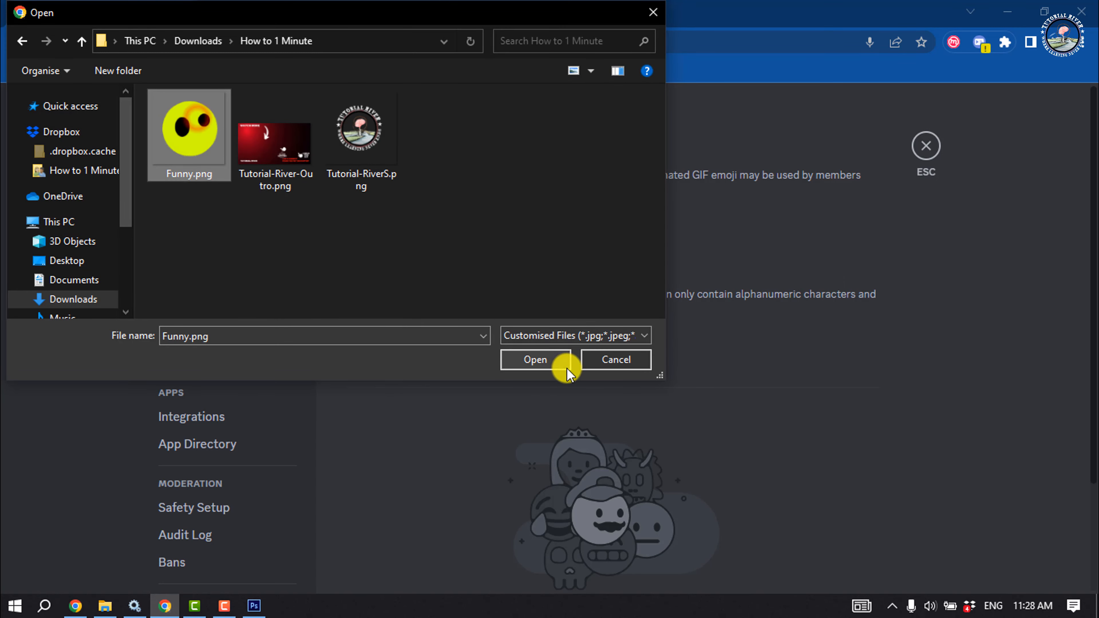
click(558, 364)
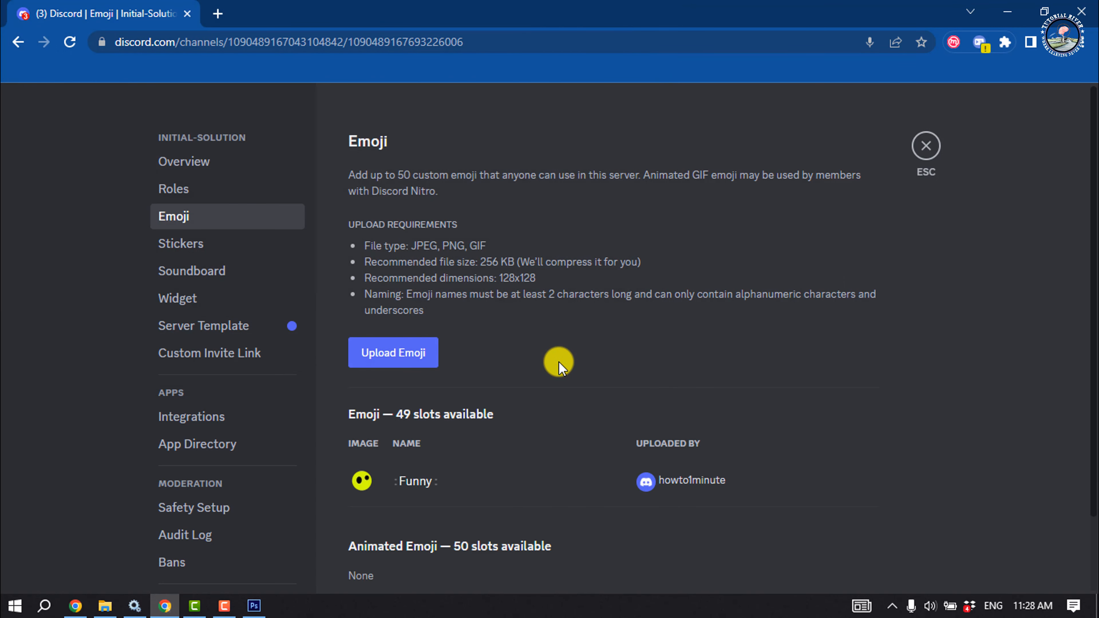
Close the server settings and return to the #general channel's message box
scroll(559, 362, down, 2)
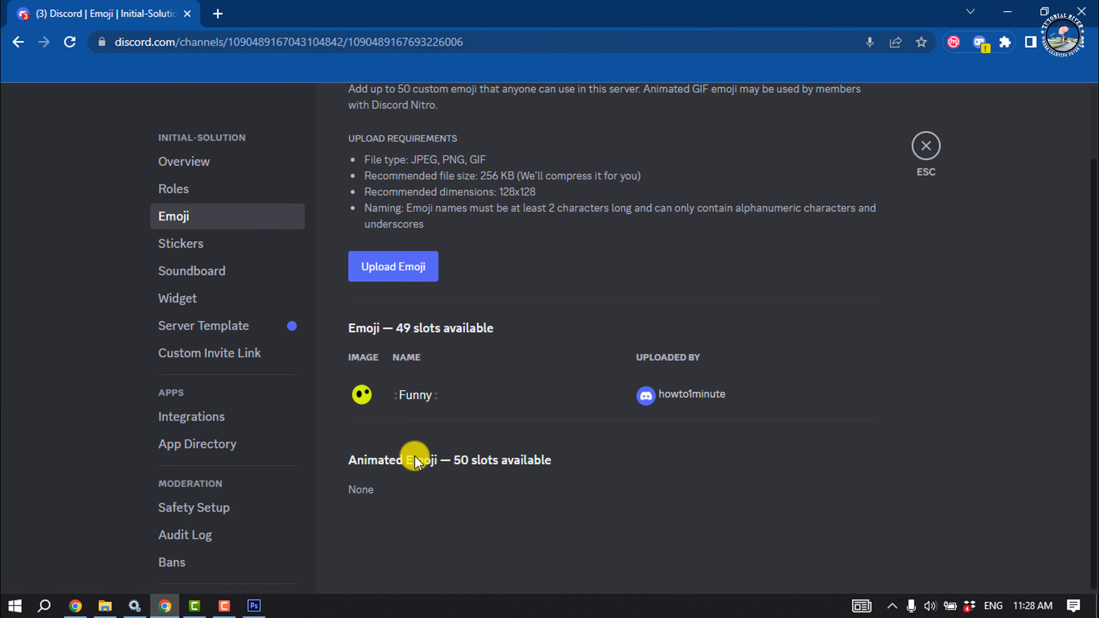
click(926, 148)
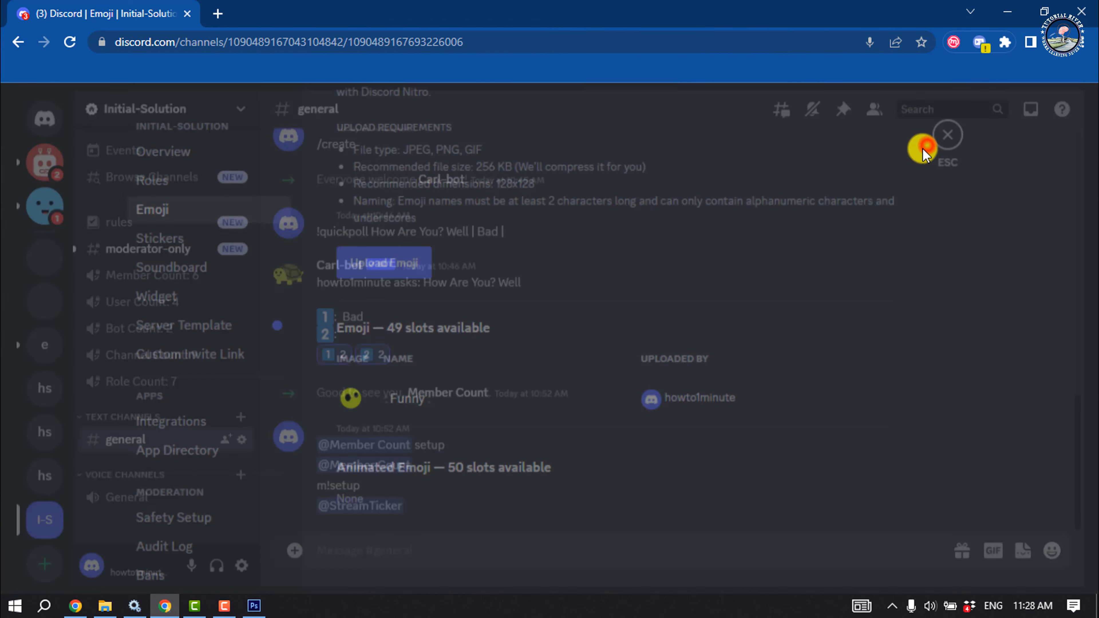
click(377, 563)
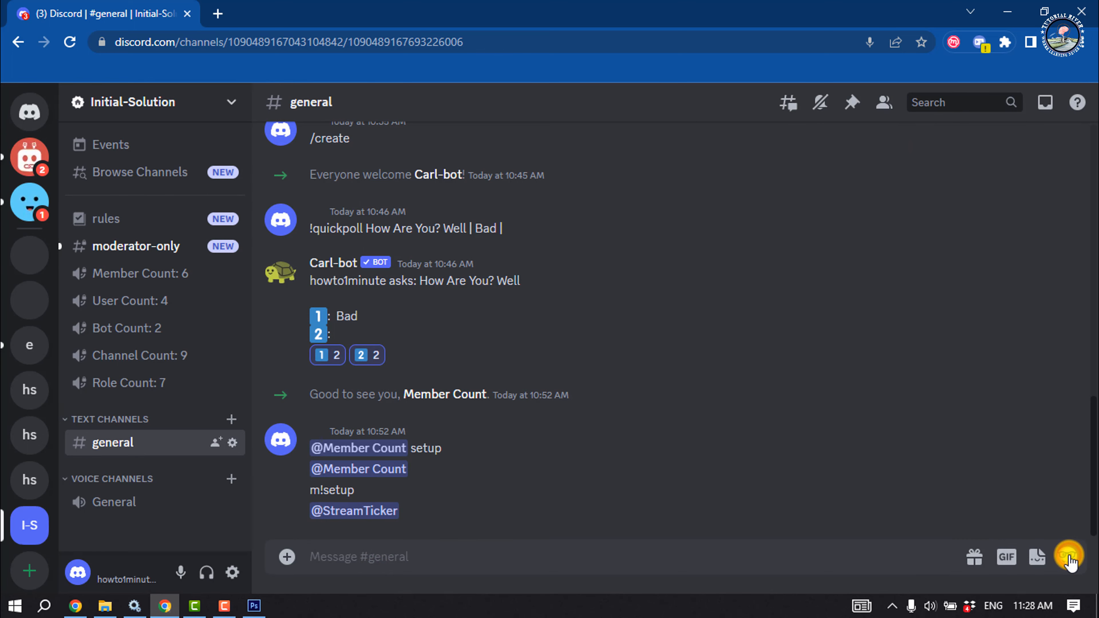
Insert the new Funny emoji from the emoji picker into a message and send it in #general
click(1068, 557)
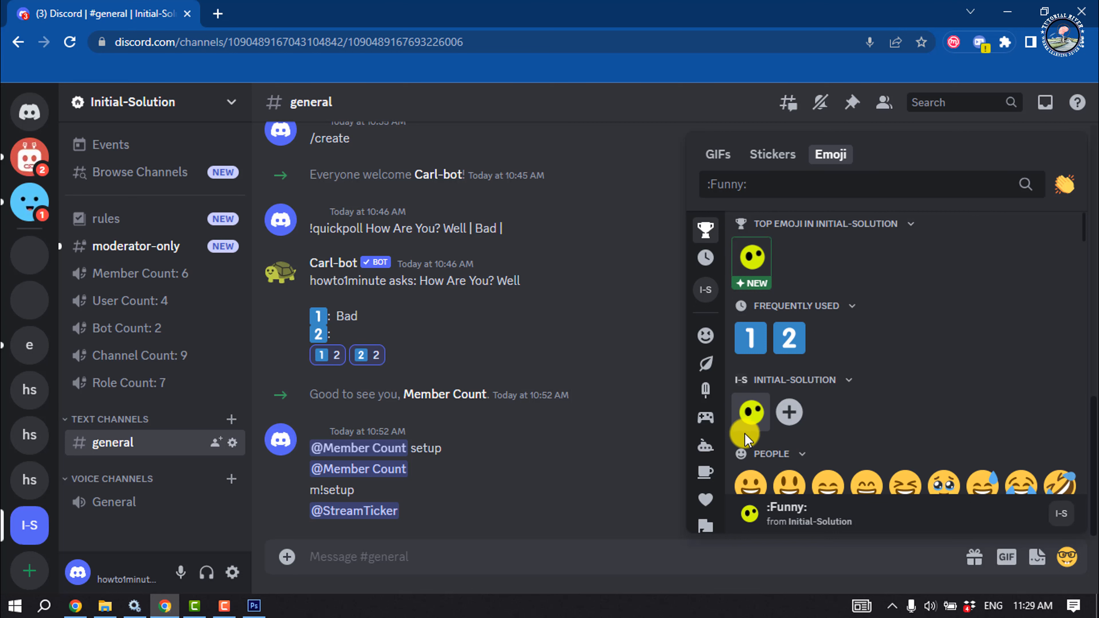
click(755, 417)
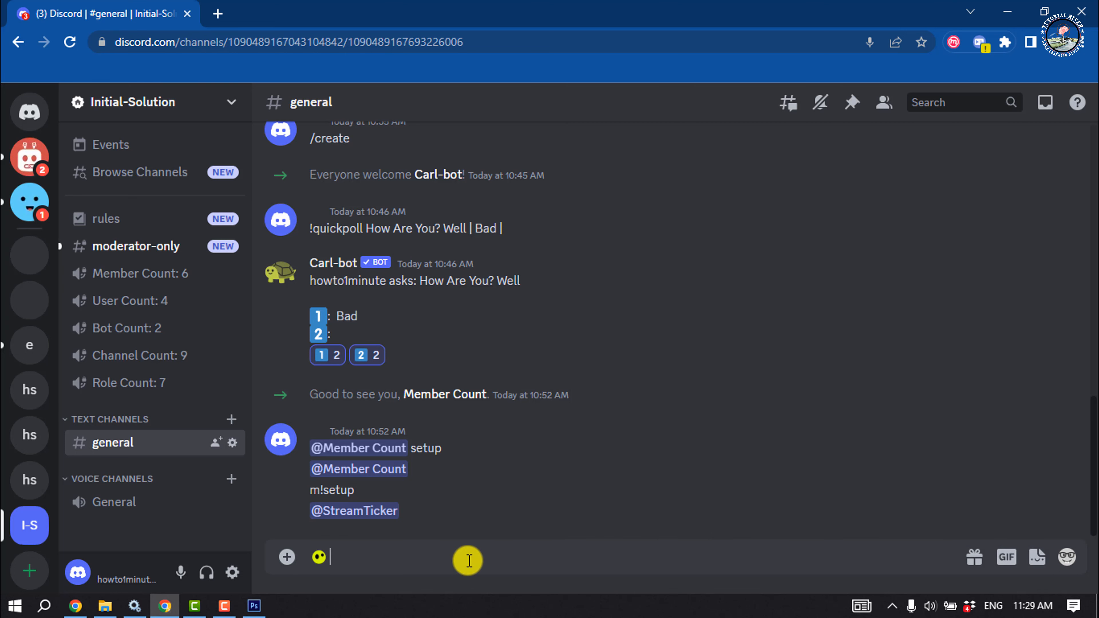
key(Return)
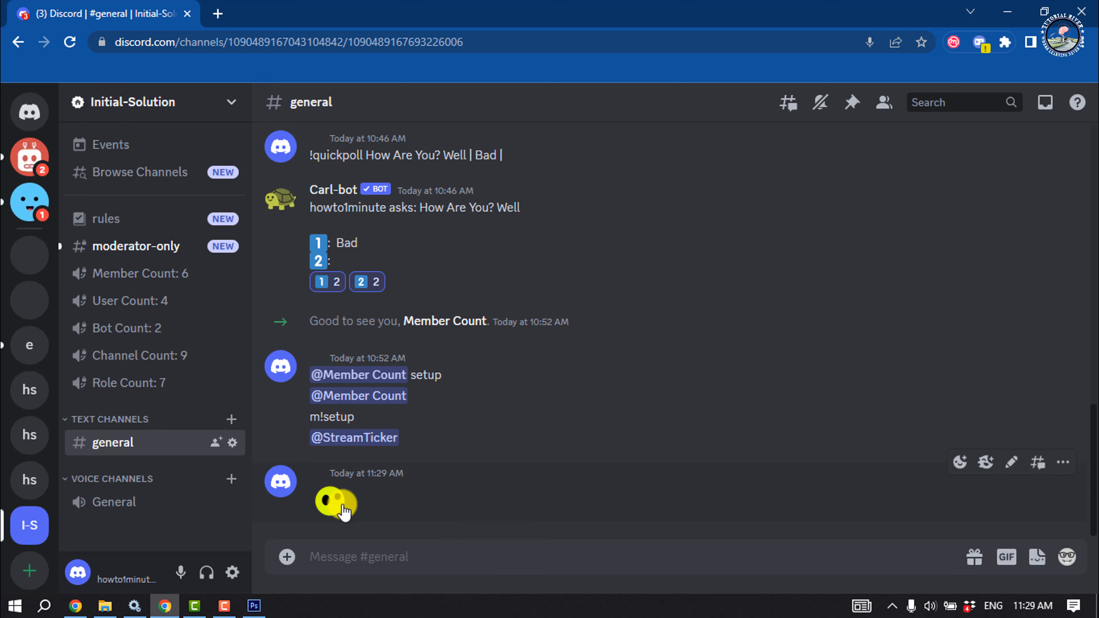
Send the Funny emoji once more in #general
click(1063, 559)
click(753, 407)
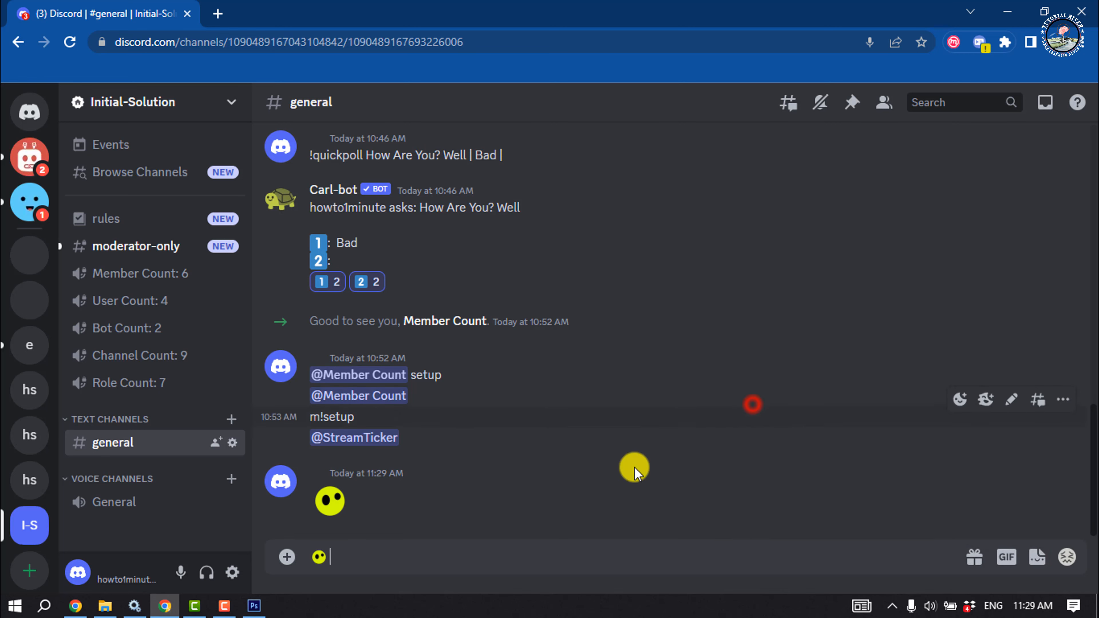
key(Return)
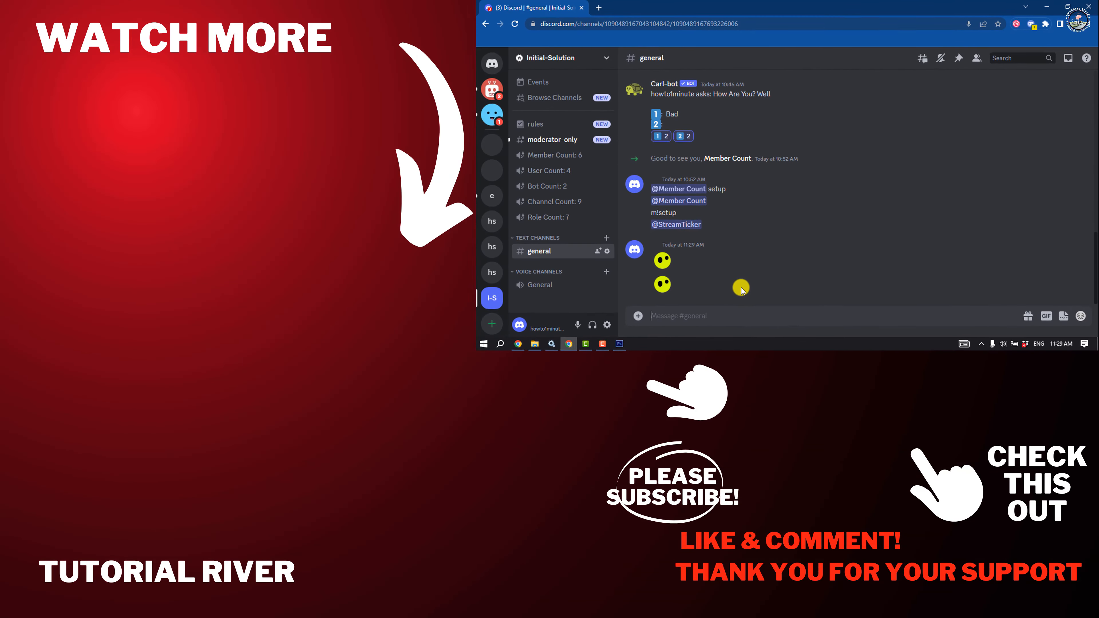